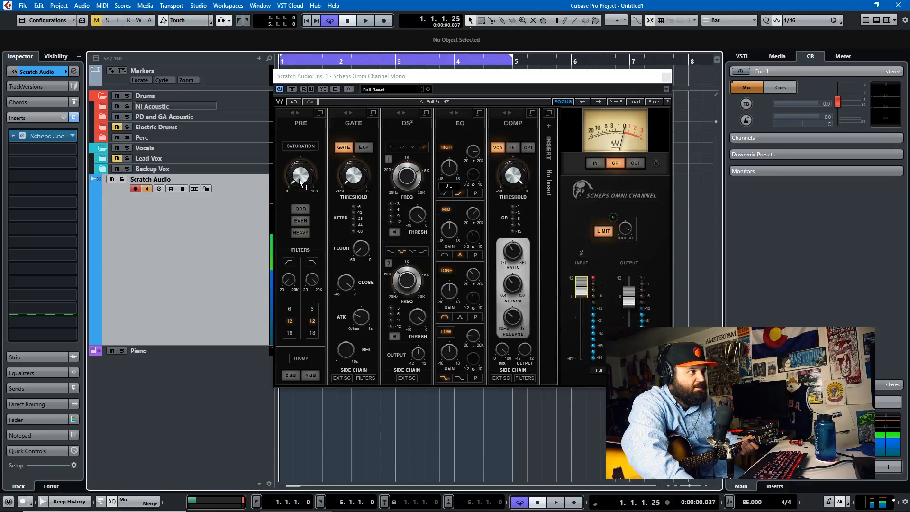
Step: Raise the PRE section's saturation, choose the EVEN harmonics mode, and roll off the lows with the high-pass filter
left_click_drag(304, 165, 303, 143)
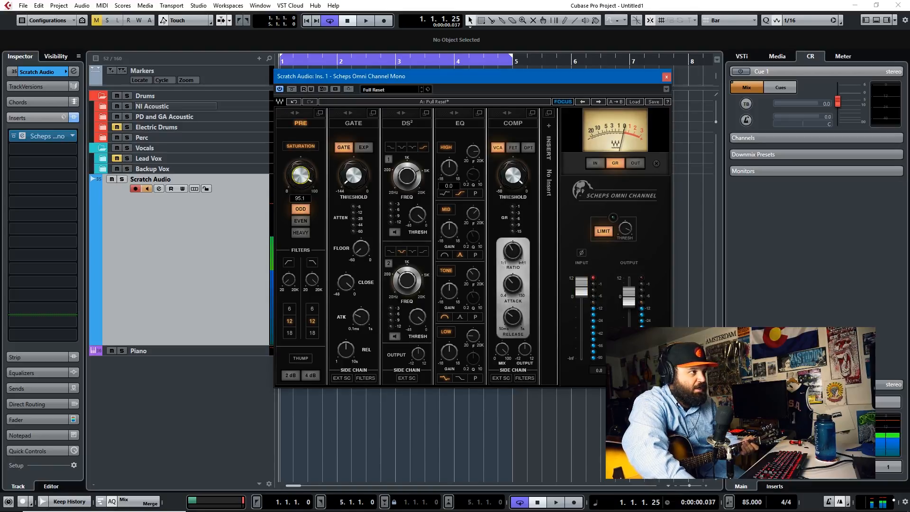
left_click(299, 232)
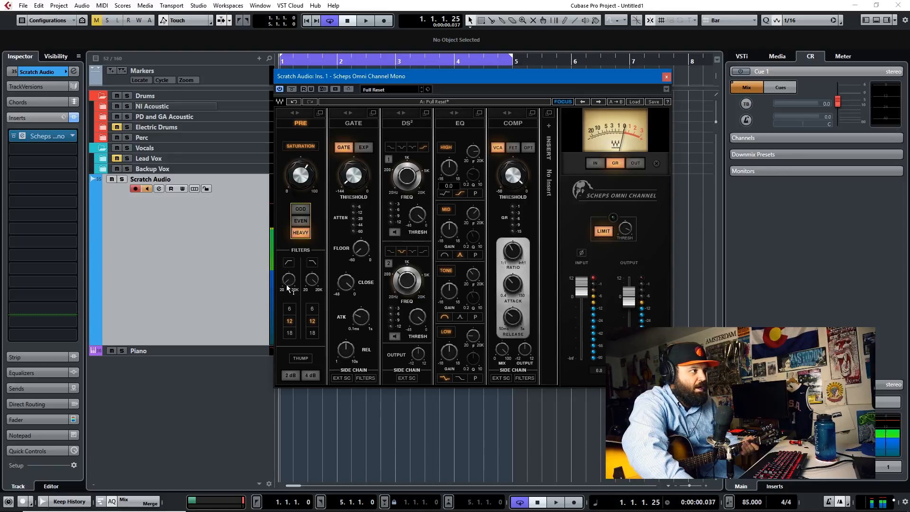
left_click_drag(286, 283, 286, 274)
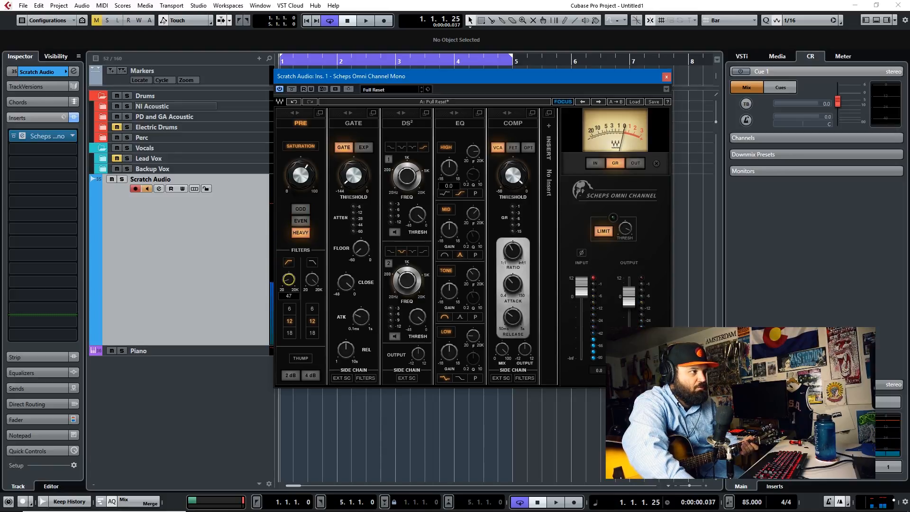
left_click(302, 220)
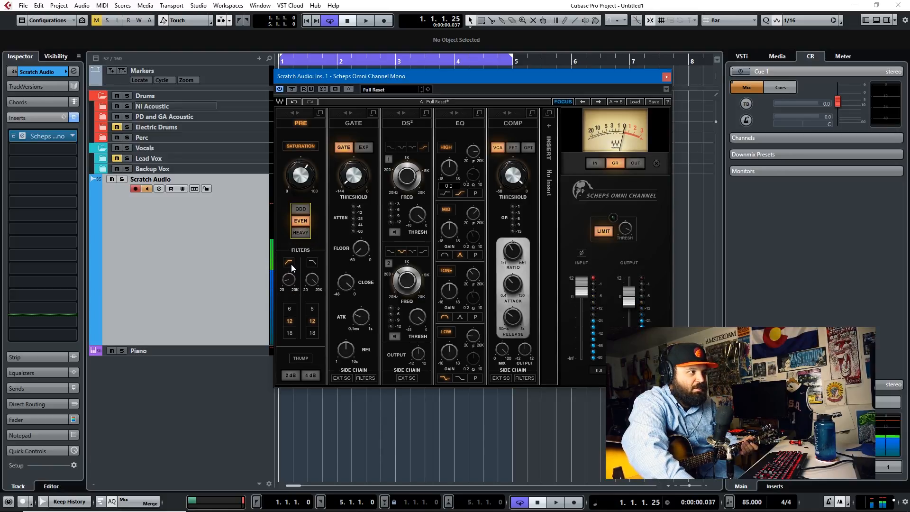
left_click_drag(288, 279, 288, 276)
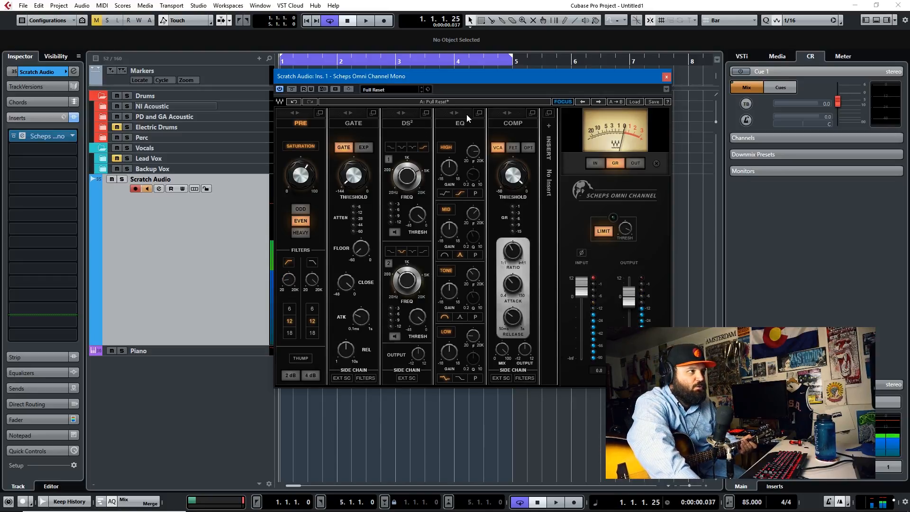
Step: Move the EQ module ahead of the gate and switch its LOW band to parametric mode
left_click_drag(466, 115, 366, 125)
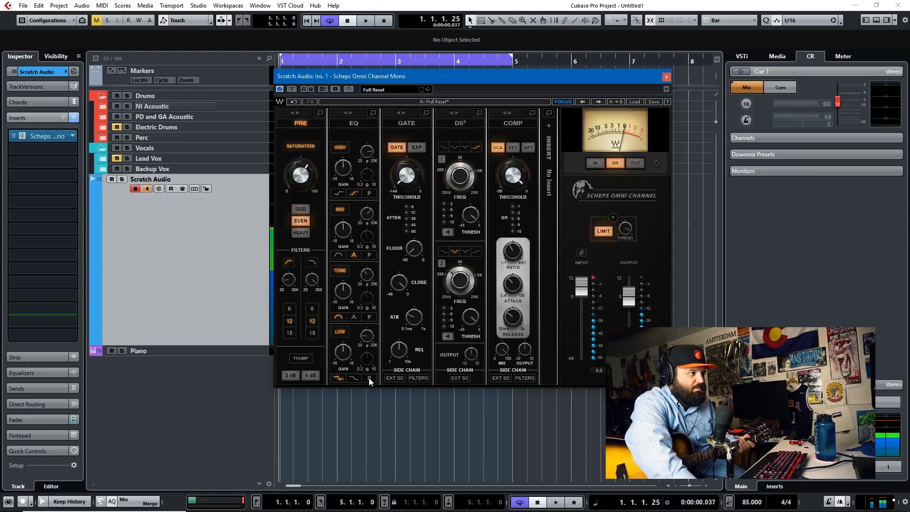
left_click(338, 377)
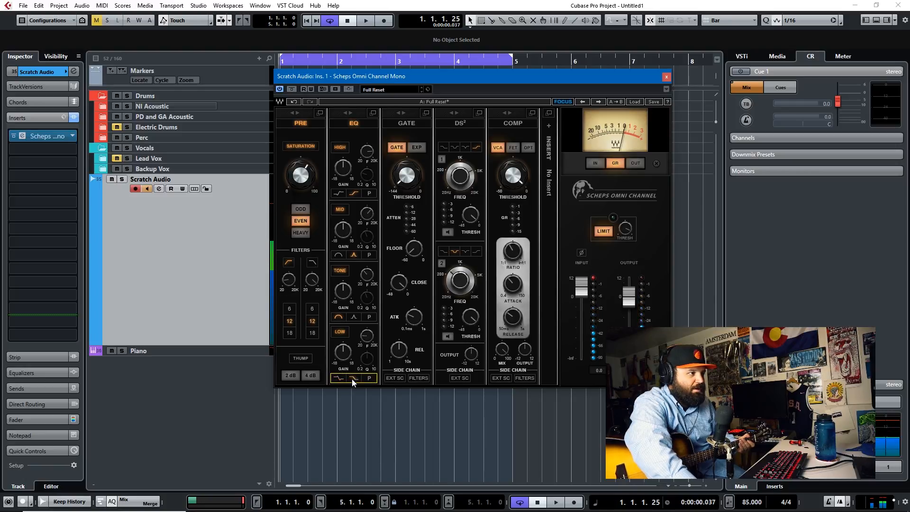
left_click(354, 379)
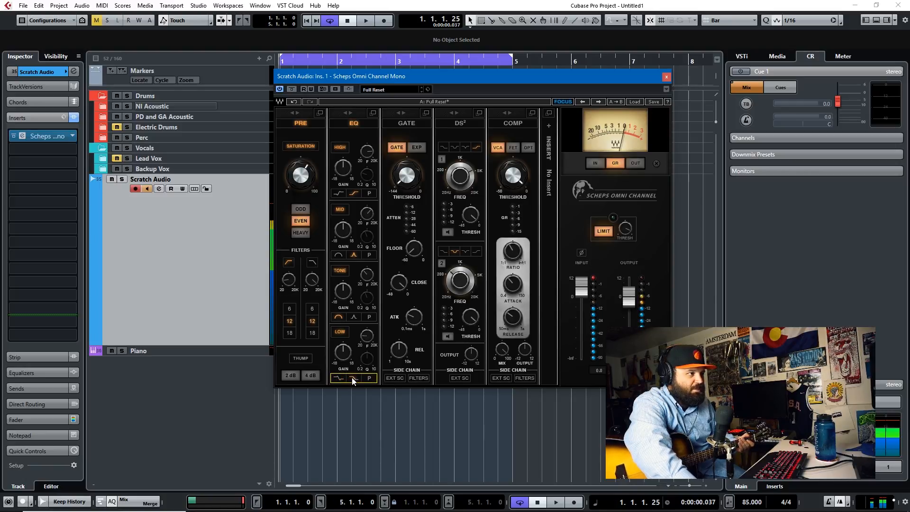
left_click(339, 379)
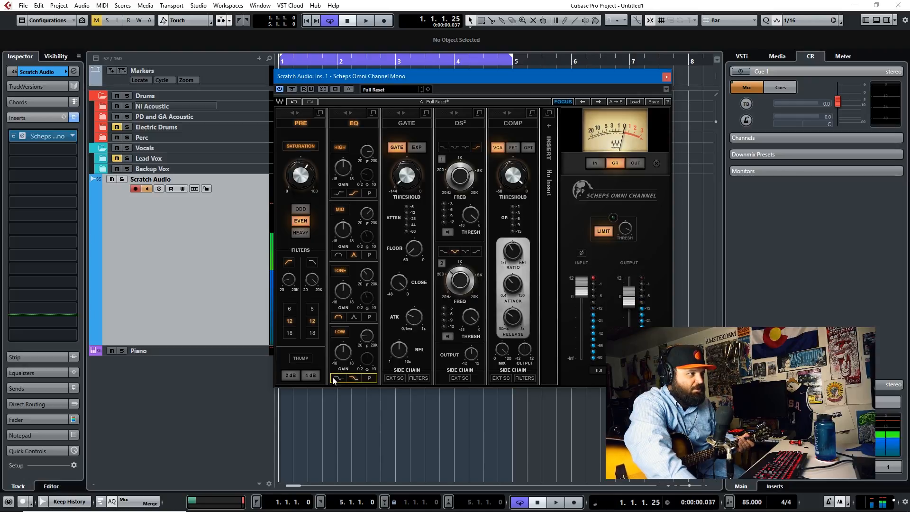
left_click(370, 380)
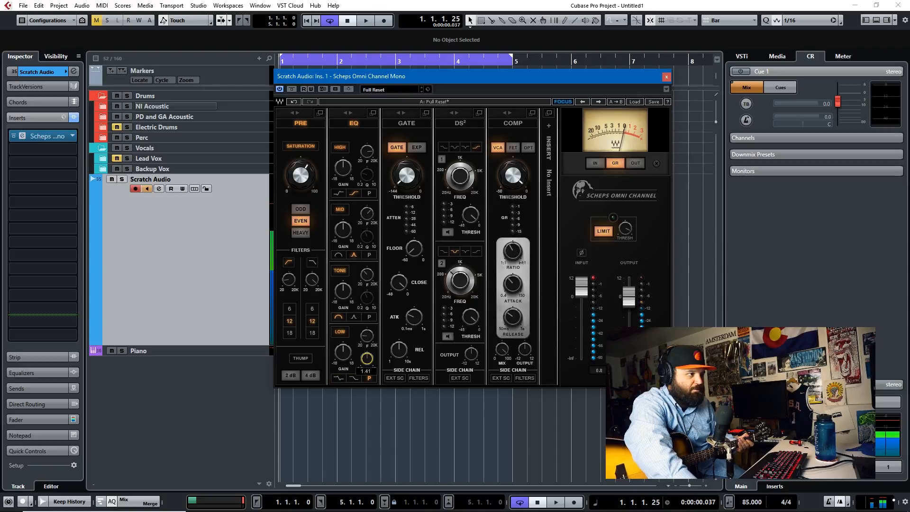
Step: Adjust the LOW band's Q, set its frequency to 100 Hz, and boost its gain
left_click_drag(366, 358, 366, 366)
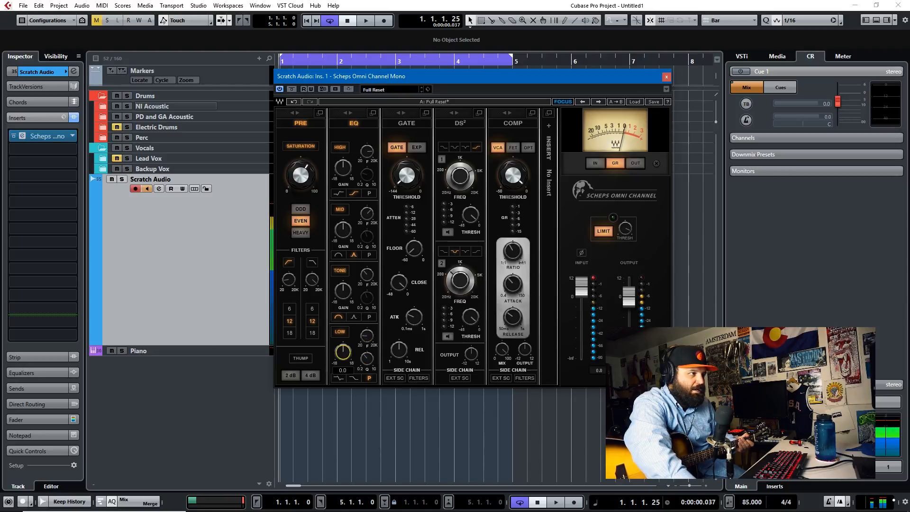
left_click(365, 336)
left_click(366, 325)
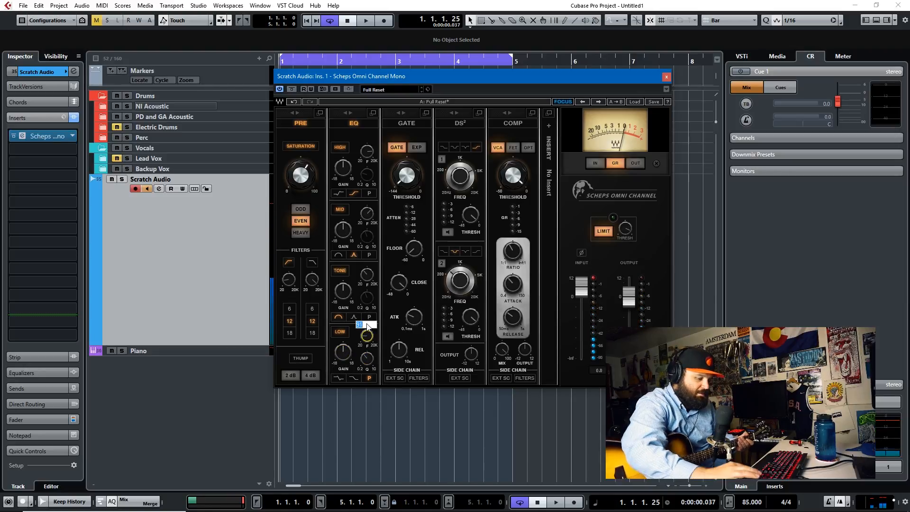
type("100")
key("Return")
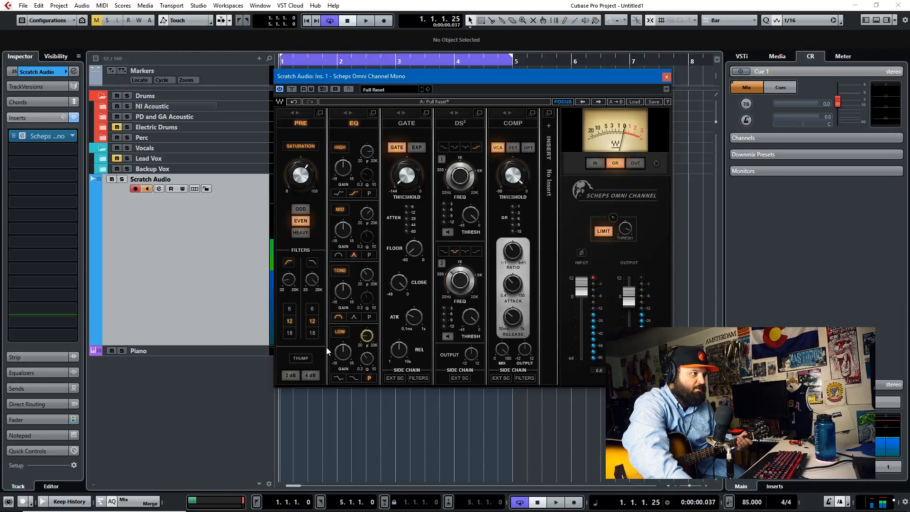
left_click(342, 351)
left_click_drag(343, 352, 342, 346)
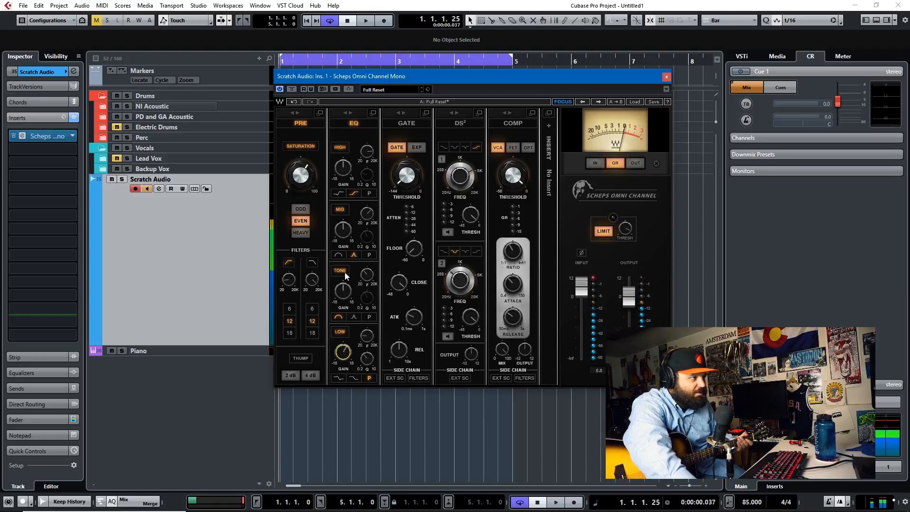
Step: Try the narrow bell shape on the EQ's TONE band, adjusting its gain and sweeping its frequency
left_click(343, 290)
left_click(365, 274)
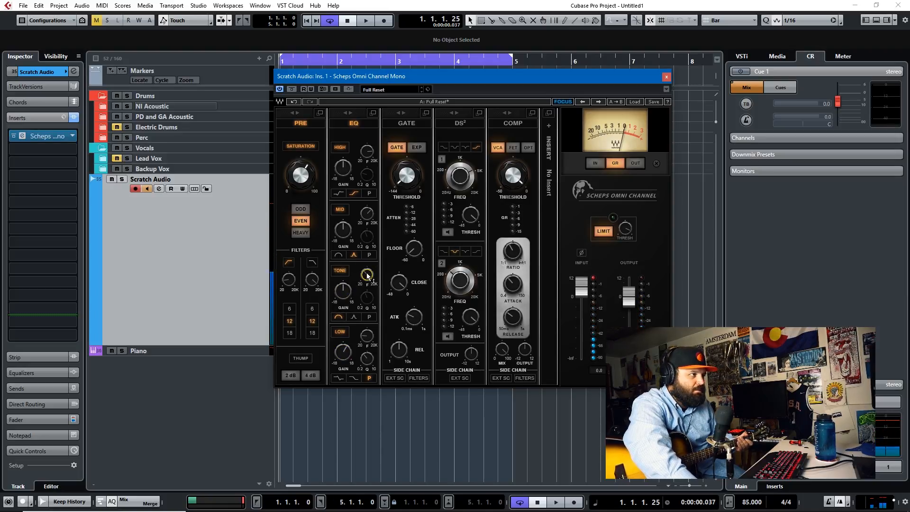
left_click_drag(367, 275, 367, 274)
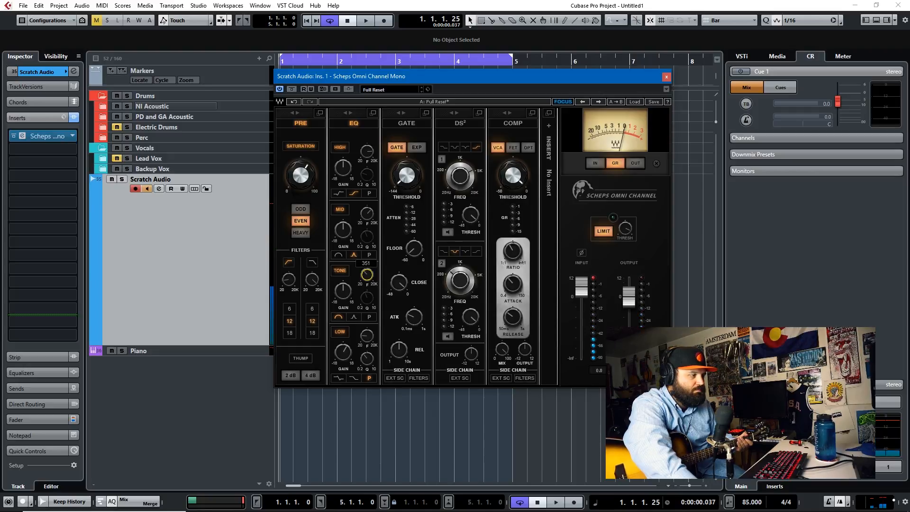
left_click_drag(366, 274, 367, 272)
left_click(353, 317)
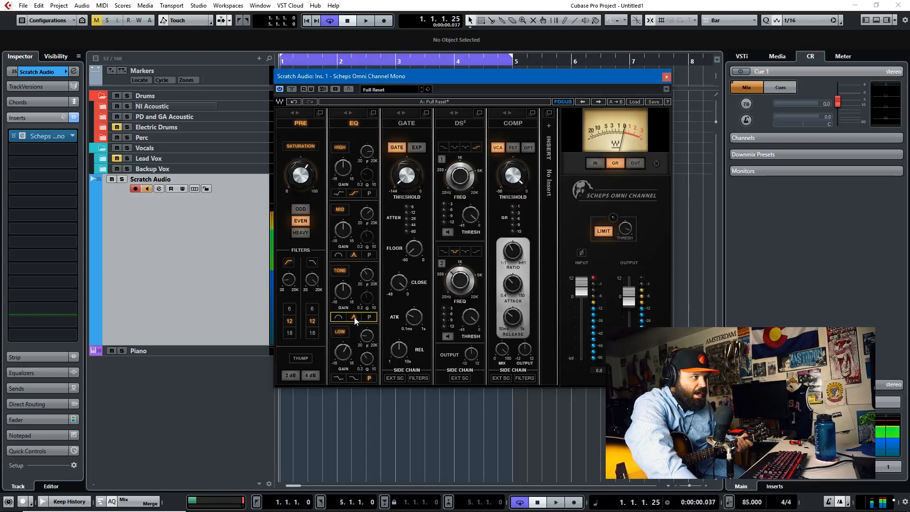
left_click(365, 276)
left_click_drag(332, 294, 367, 283)
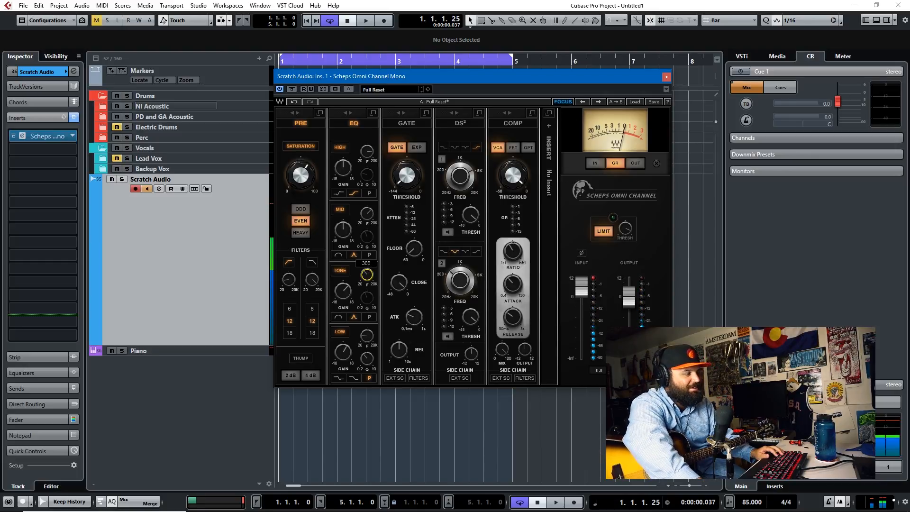
Step: Reset the TONE band's gain to 0 and turn the band off
left_click_drag(366, 279, 343, 288)
type("0")
key("Return")
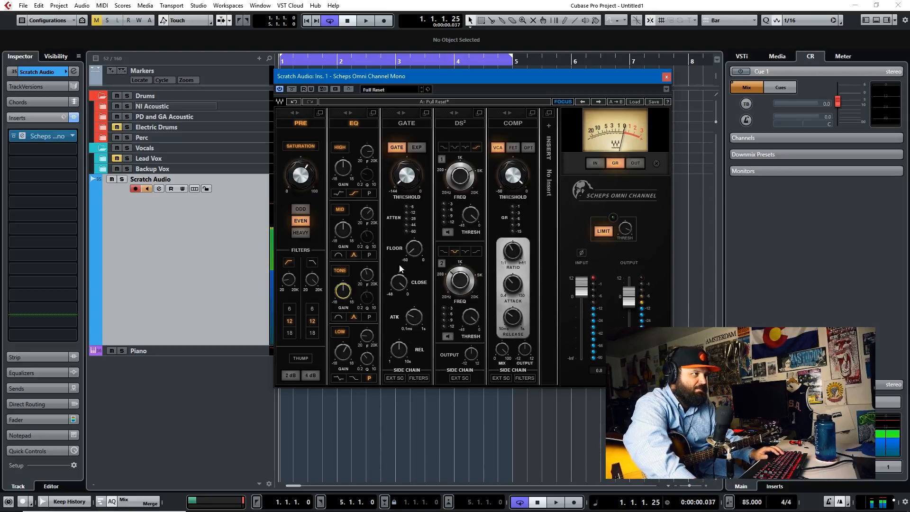
left_click(339, 270)
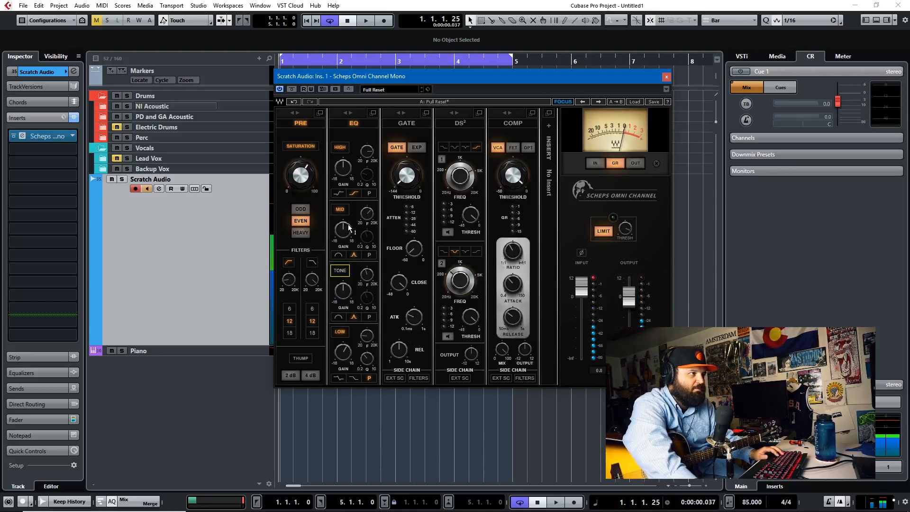
Step: Make the EQ's MID band parametric with a Q of about 1.11 and a slight gain cut, and boost the HIGH band
left_click_drag(345, 225, 353, 254)
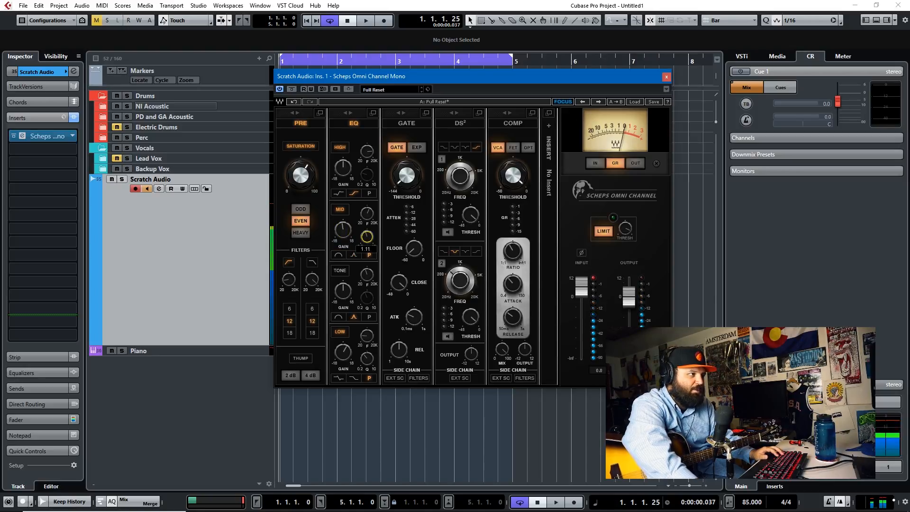
left_click(370, 255)
left_click_drag(343, 230, 342, 236)
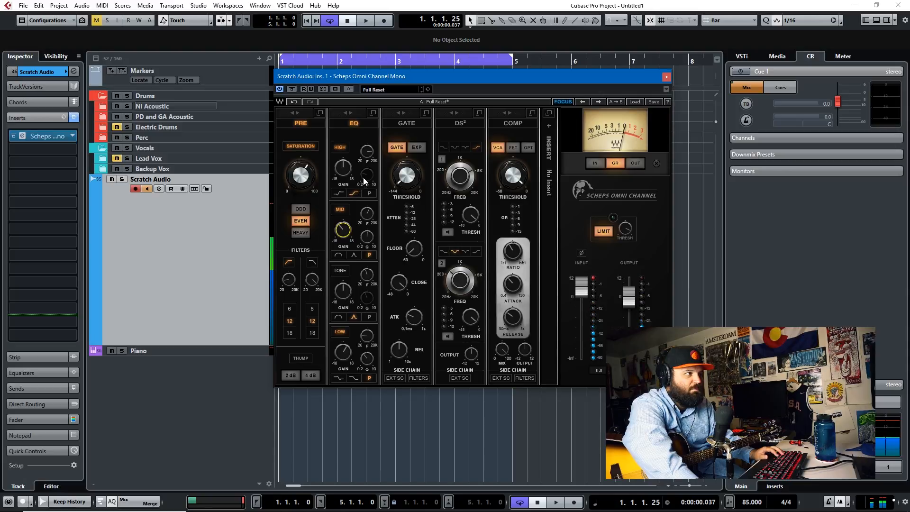
left_click_drag(368, 155, 339, 166)
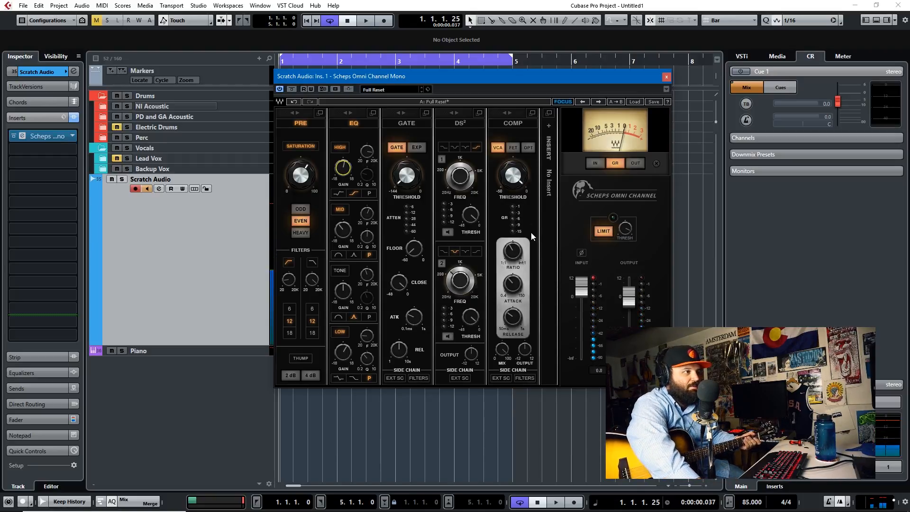
Step: Set the compressor's threshold to about -21 and its ratio to about 3.1:1
left_click(517, 177)
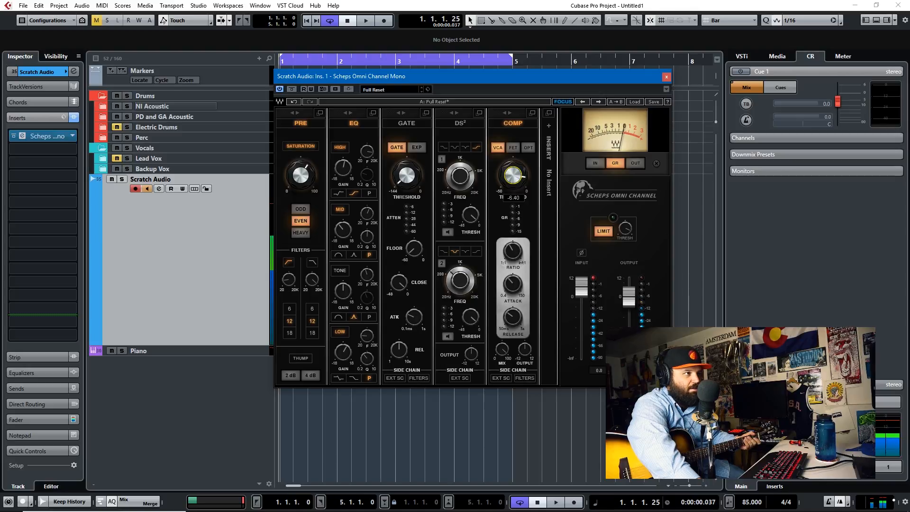
left_click_drag(512, 174, 512, 176)
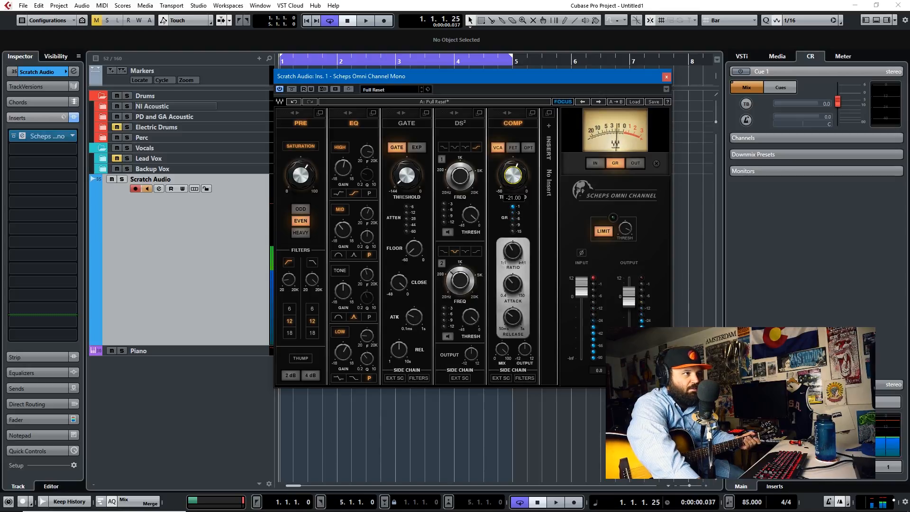
left_click(516, 249)
left_click_drag(512, 250, 512, 252)
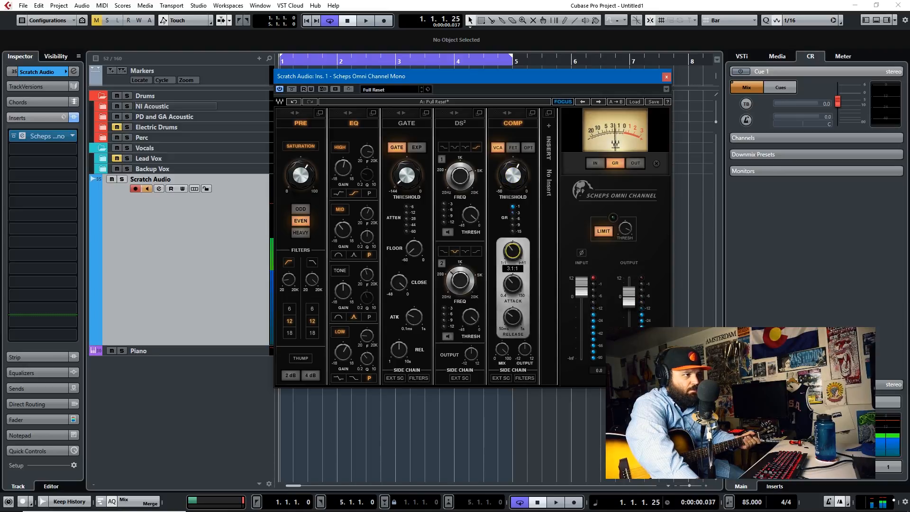
Step: Set the compressor's attack to about 2.02, release to about 202.8, and mix to about 67.3
left_click(512, 283)
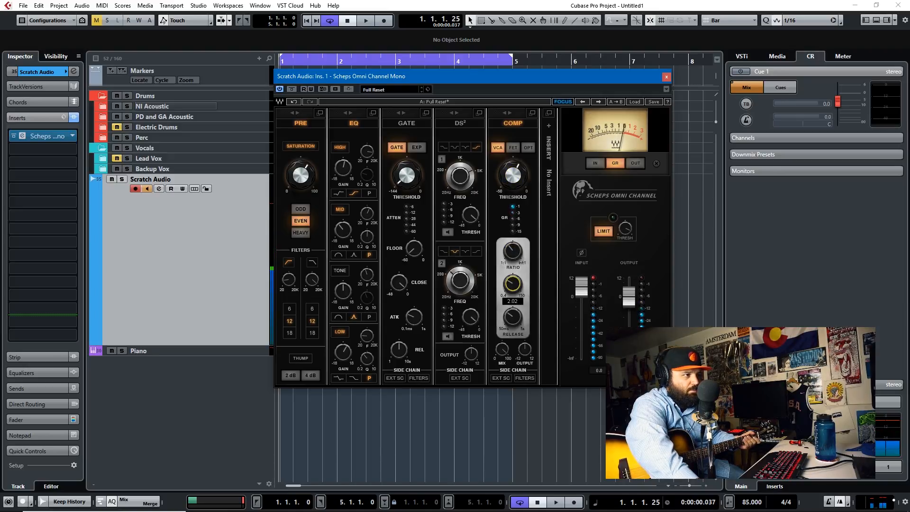
left_click(515, 314)
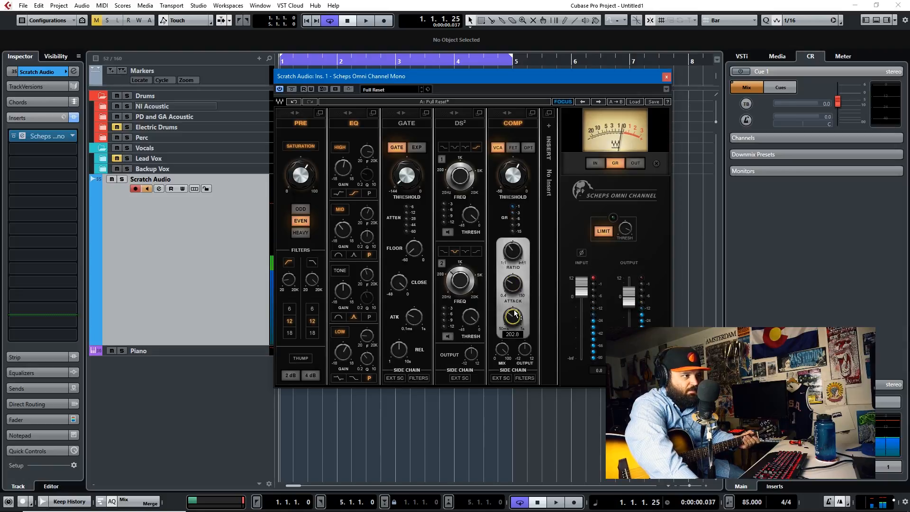
left_click(501, 349)
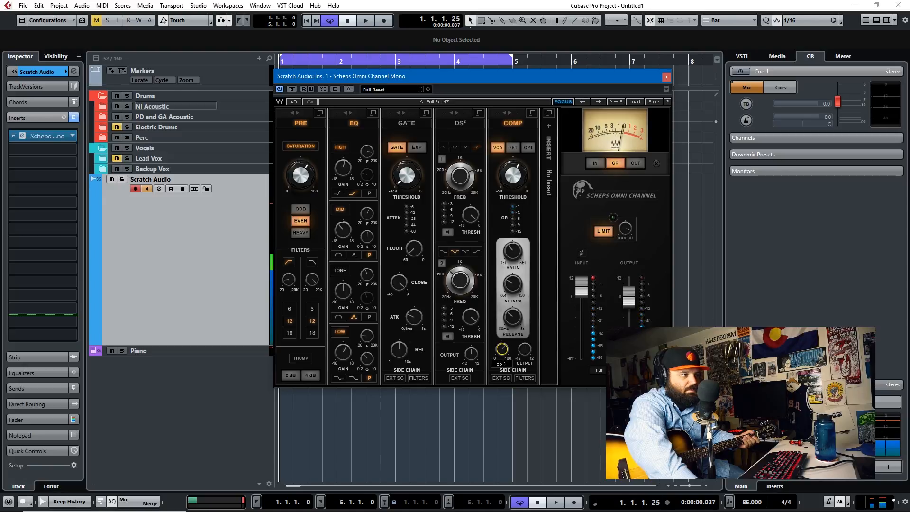
left_click_drag(502, 349, 502, 347)
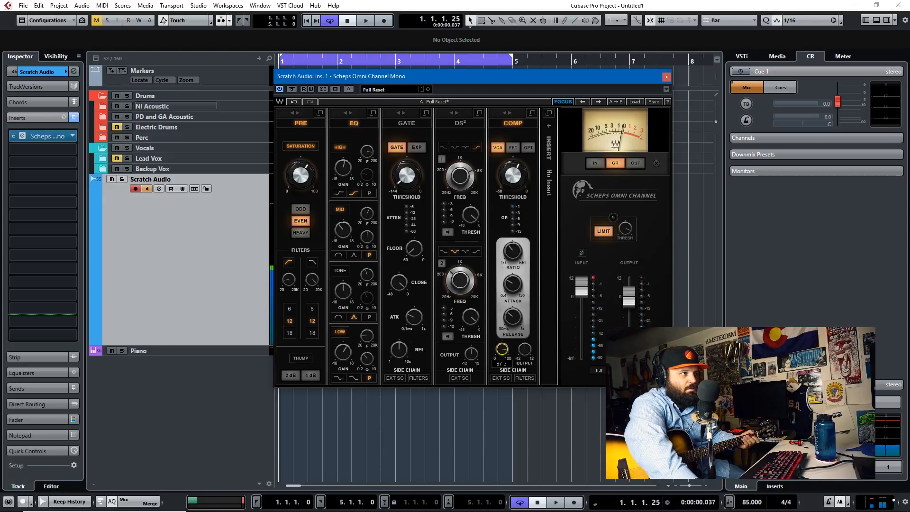
Step: Try the compressor's FET and OPT modes and return to VCA
left_click(513, 146)
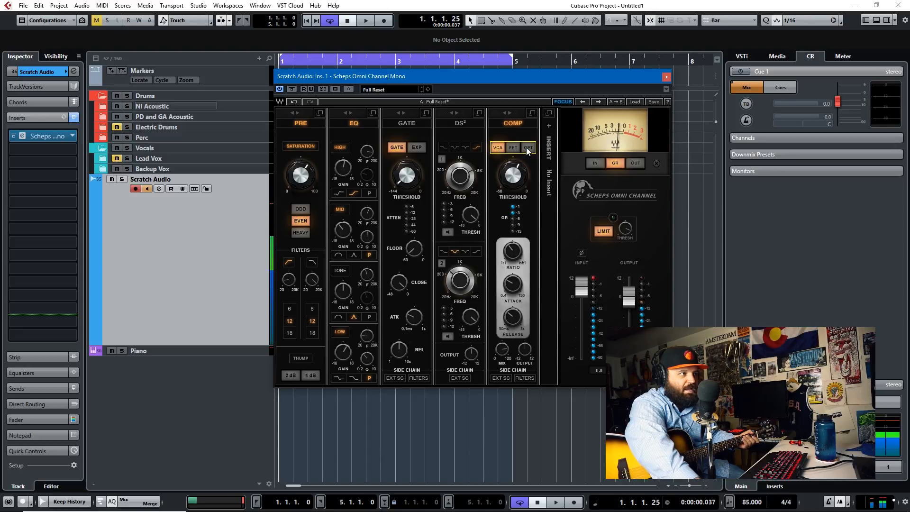
left_click(527, 147)
left_click(513, 147)
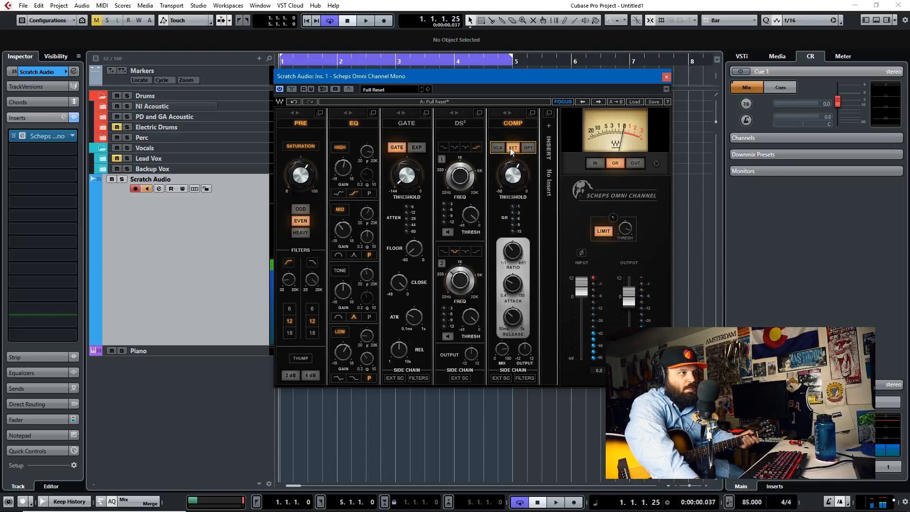
left_click(498, 148)
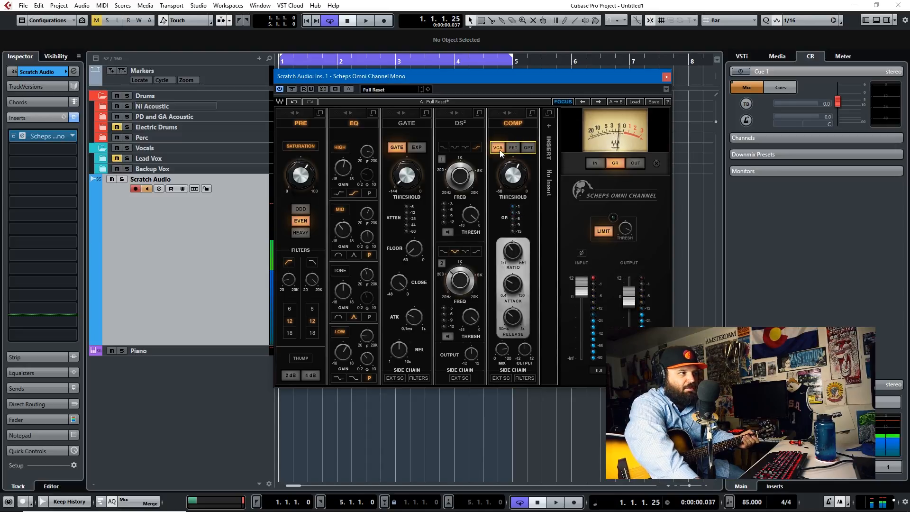
Step: Close the Scheps Omni Channel window and record a take on the Scratch Audio track over bars 1 to 5
left_click(665, 77)
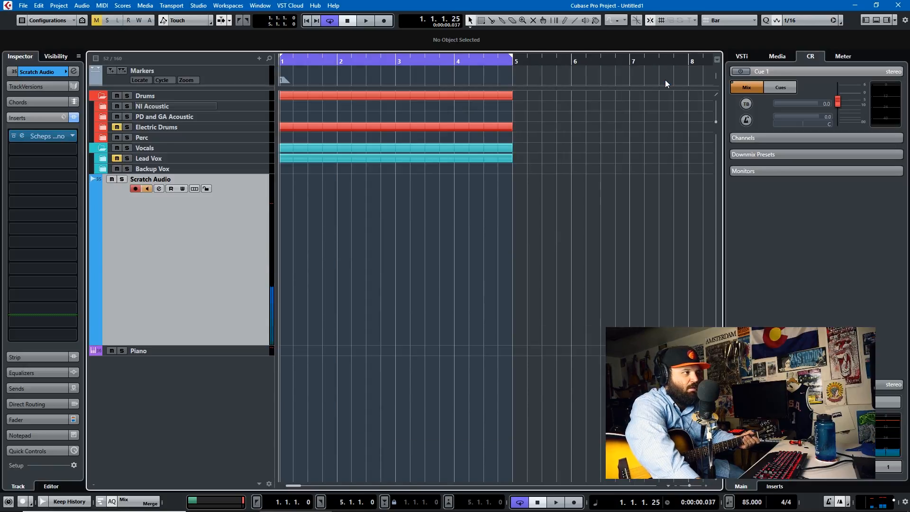
key("KP_Multiply")
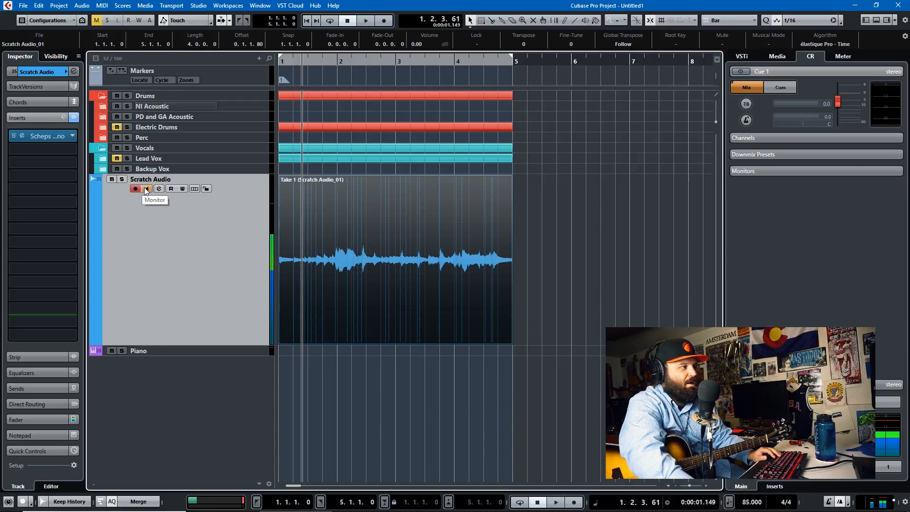
Step: Turn off monitoring on the Scratch Audio track, play back the recorded take, and enable cycle mode
key("Return")
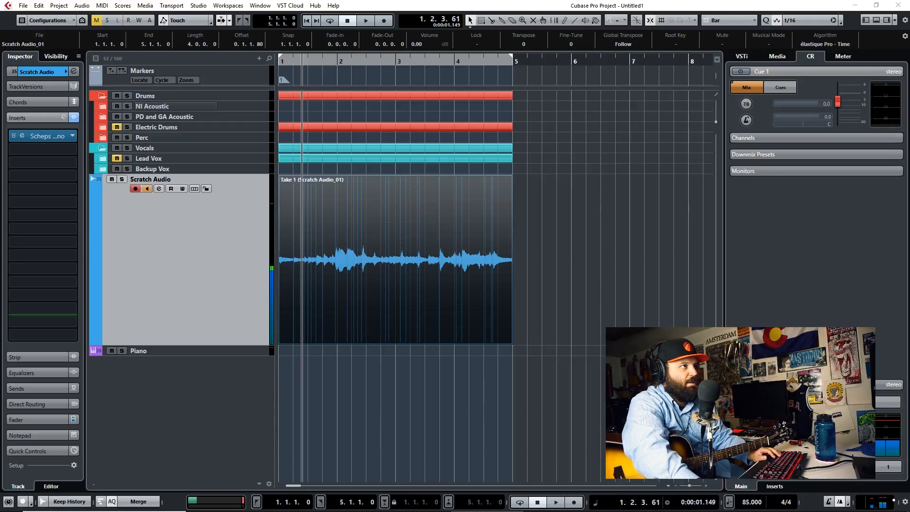
left_click(147, 189)
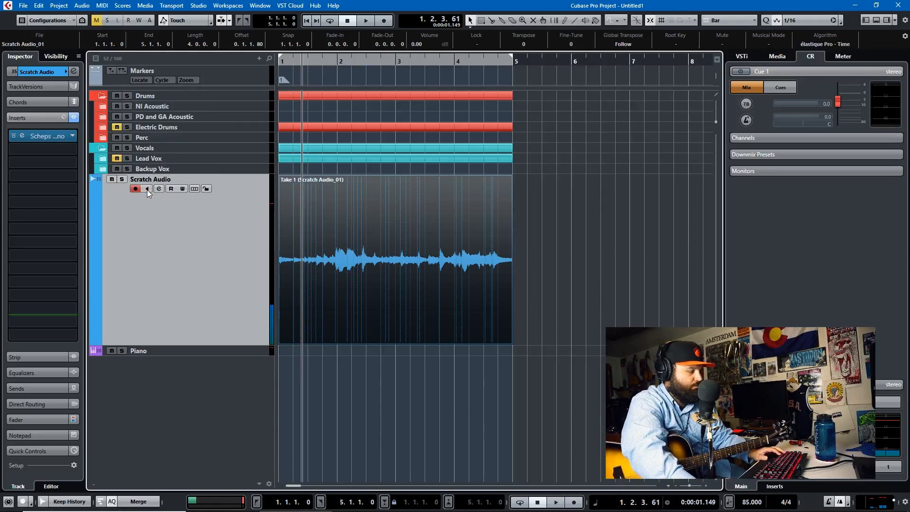
key("space")
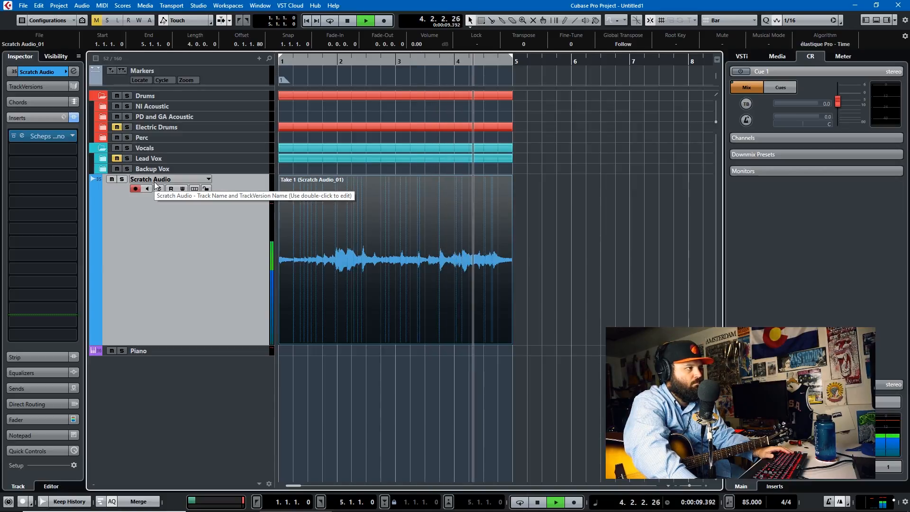
key("space")
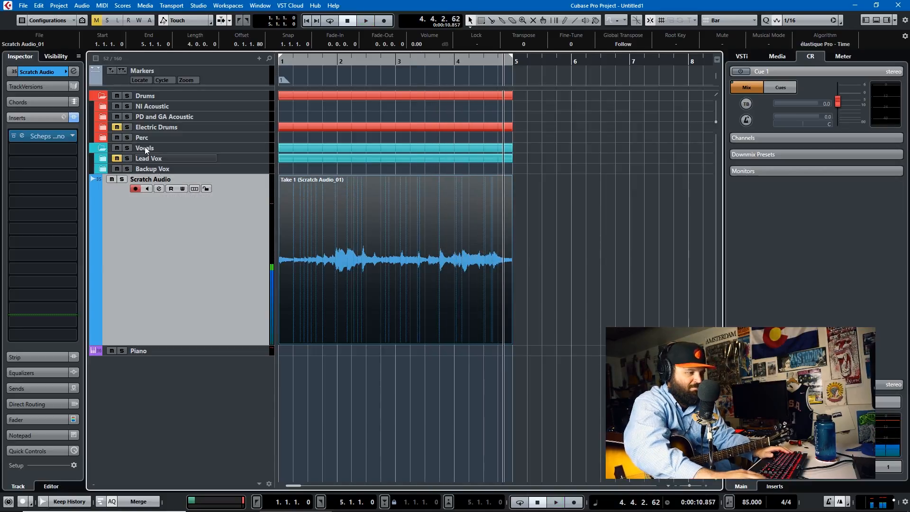
key("KP_Divide")
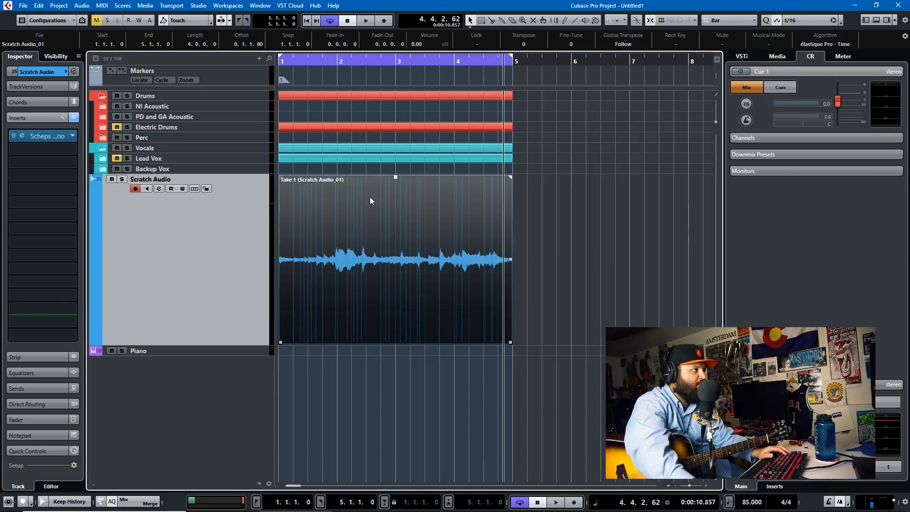
Step: Select the Scratch Audio take and examine its peak and loudness levels in the audio statistics
left_click(42, 6)
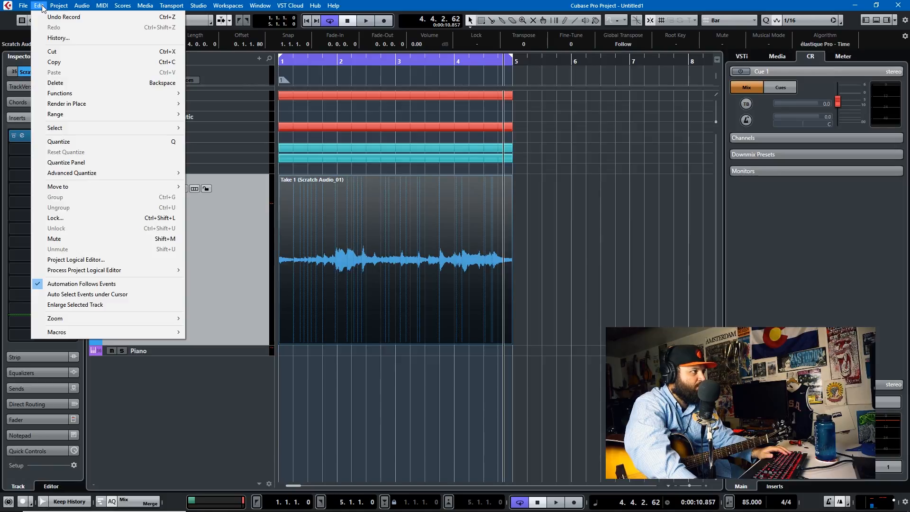
mouse_move(26, 8)
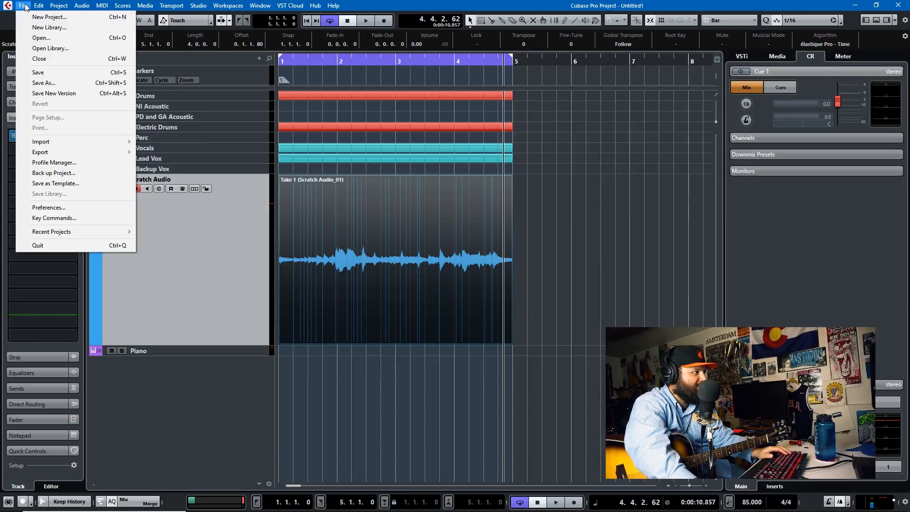
mouse_move(60, 6)
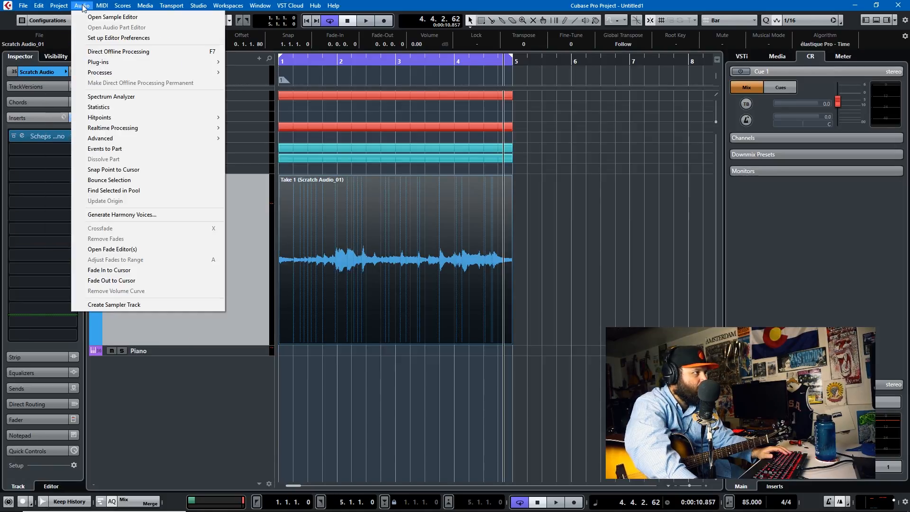
left_click(595, 244)
left_click(444, 236)
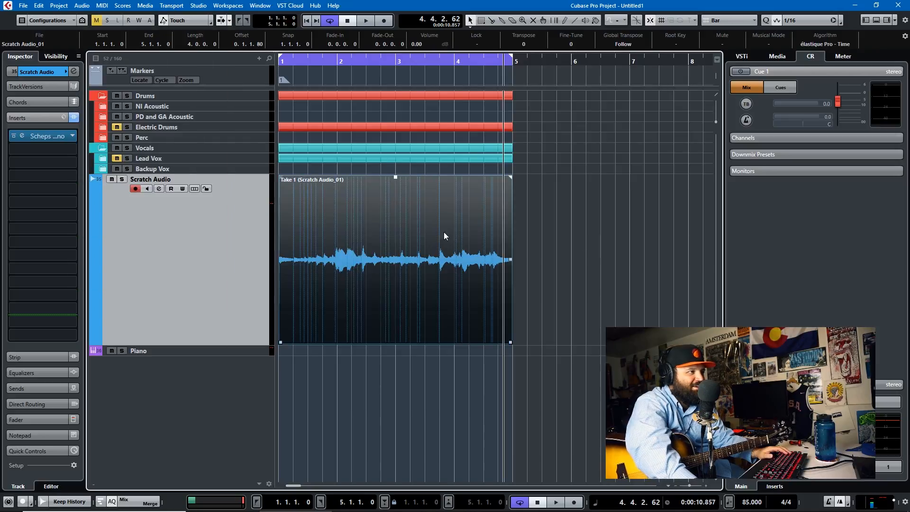
left_click(82, 6)
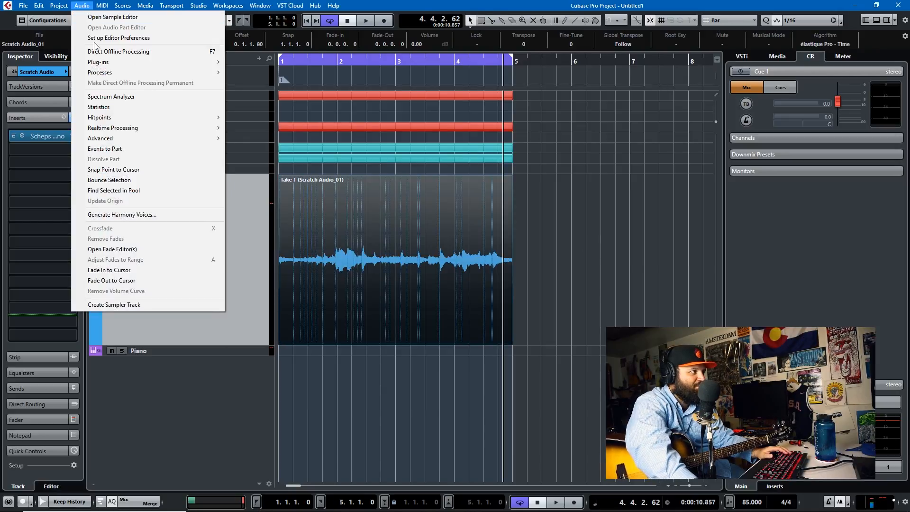
left_click(106, 109)
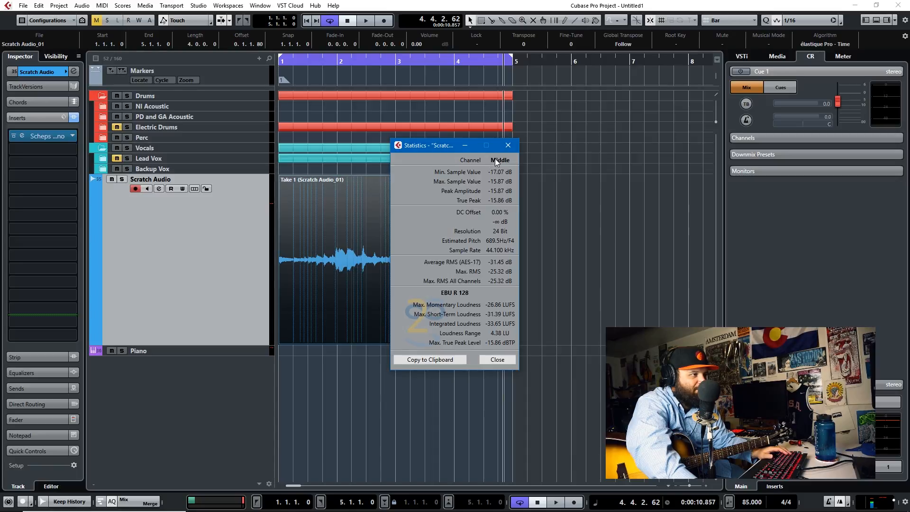
left_click(512, 150)
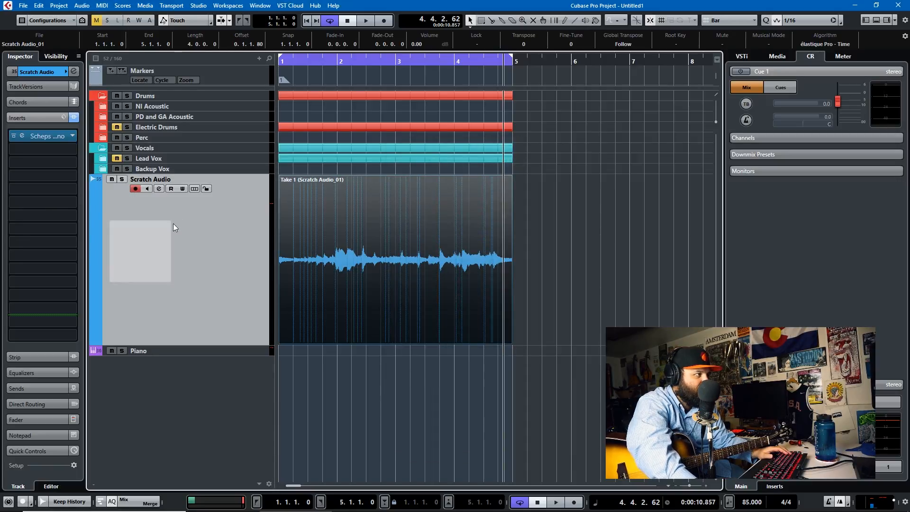
Step: Reopen the Scheps Omni Channel and adjust its output fader and the compressor's output while playing back the take
left_click(47, 137)
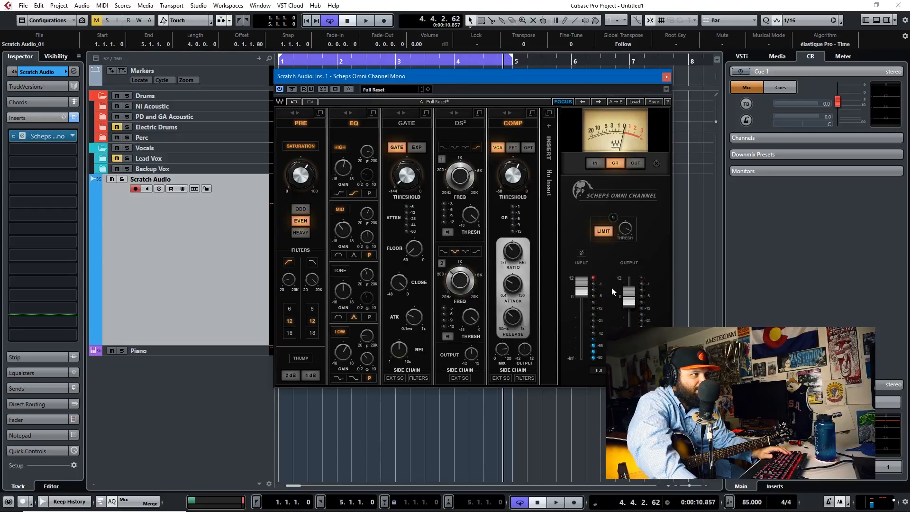
left_click_drag(629, 297, 577, 300)
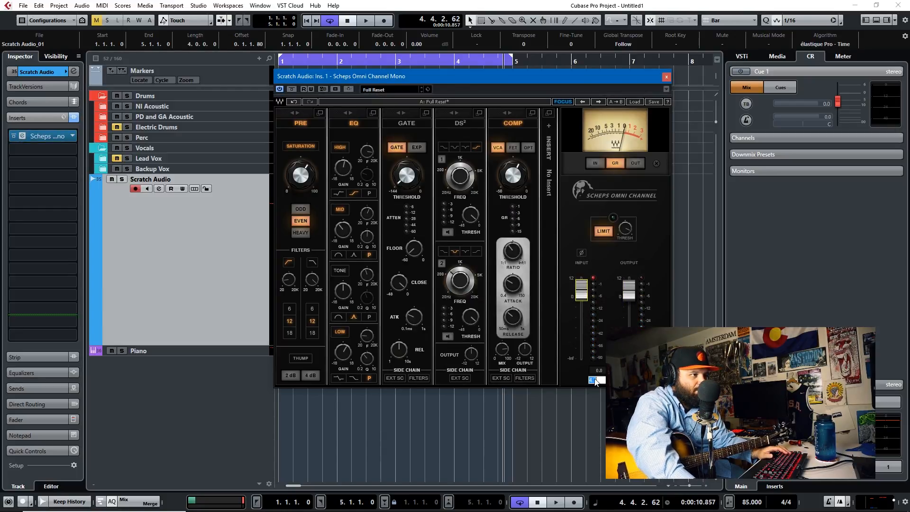
left_click(524, 348)
key("space")
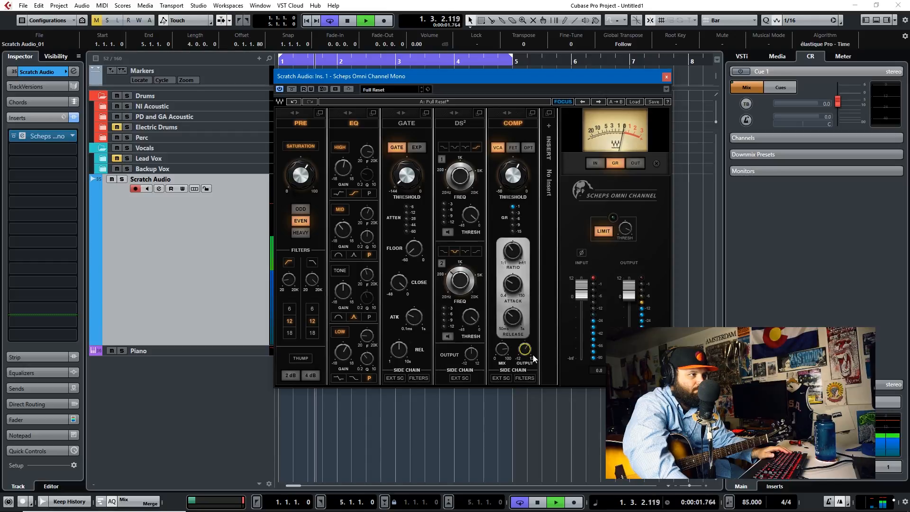
left_click_drag(525, 350, 525, 345)
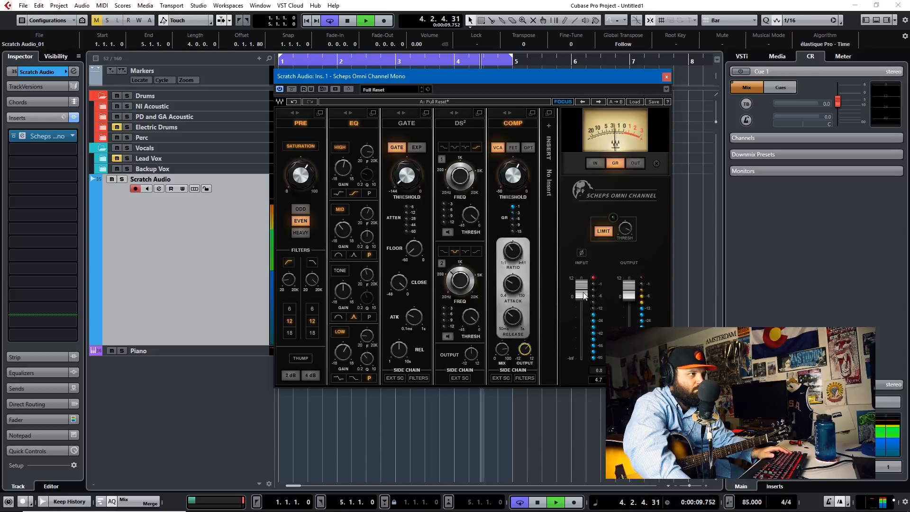
key("space")
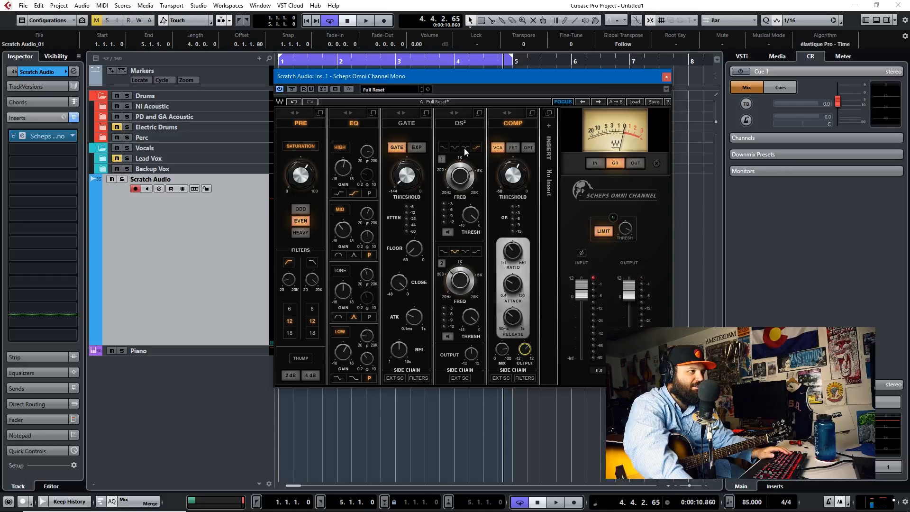
Step: Return to the project start, re-enable monitoring on Scratch Audio, and record a second take over bars 1 to 5
key("KP_Subtract")
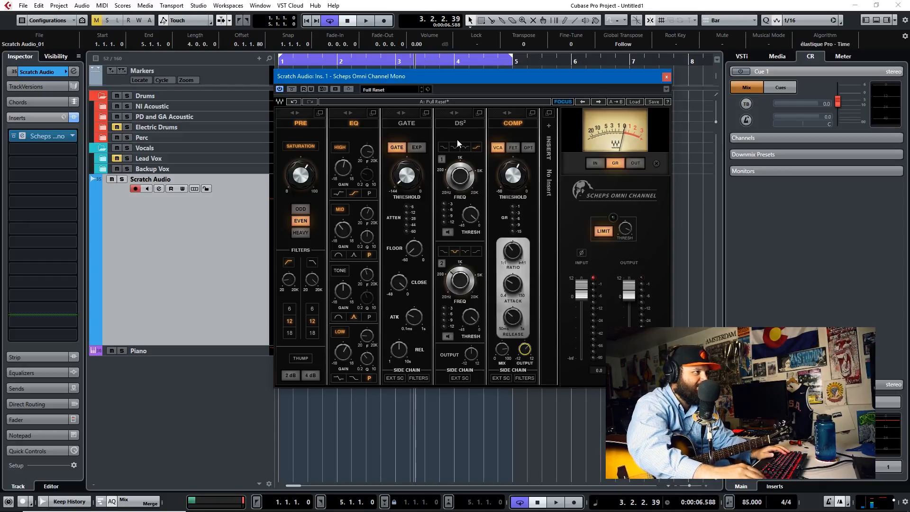
key("KP_Decimal")
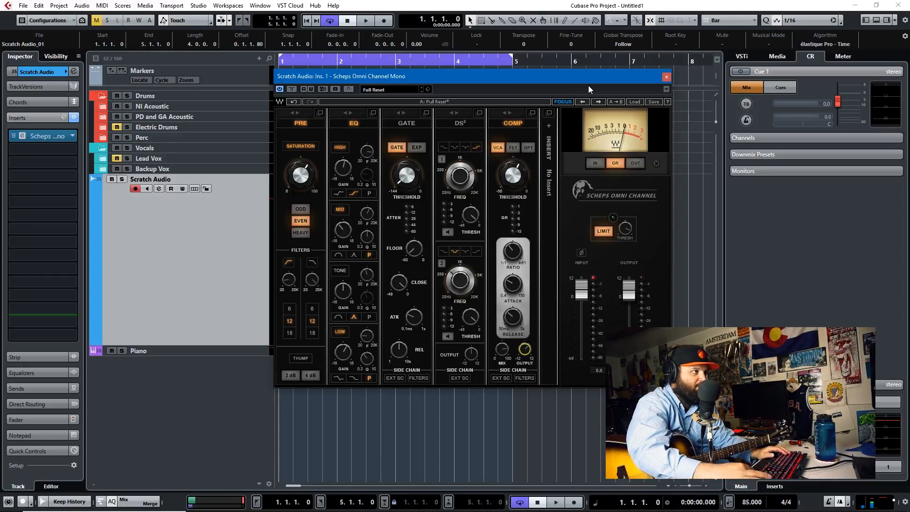
left_click_drag(569, 77, 510, 173)
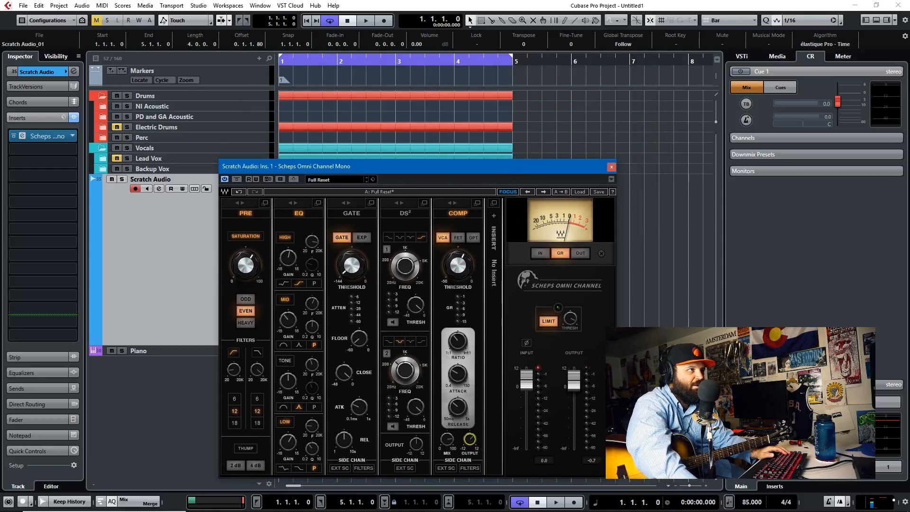
key("Escape")
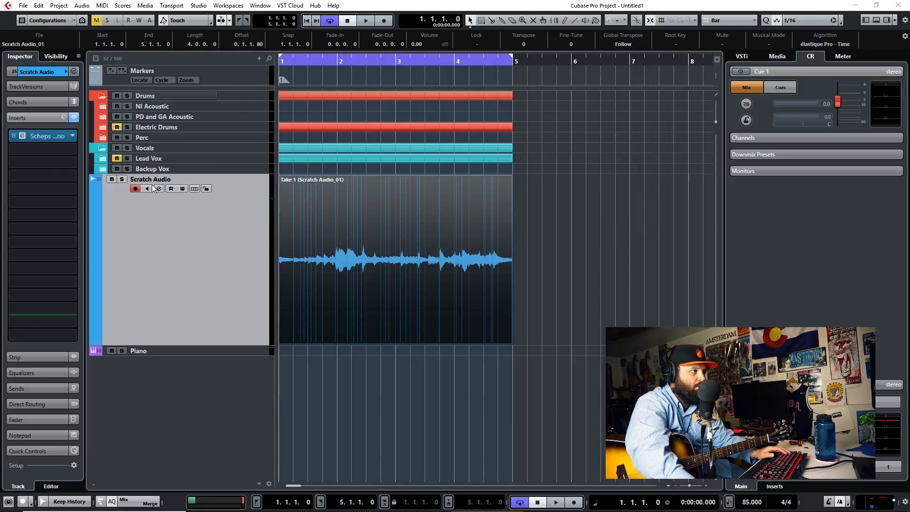
left_click(148, 188)
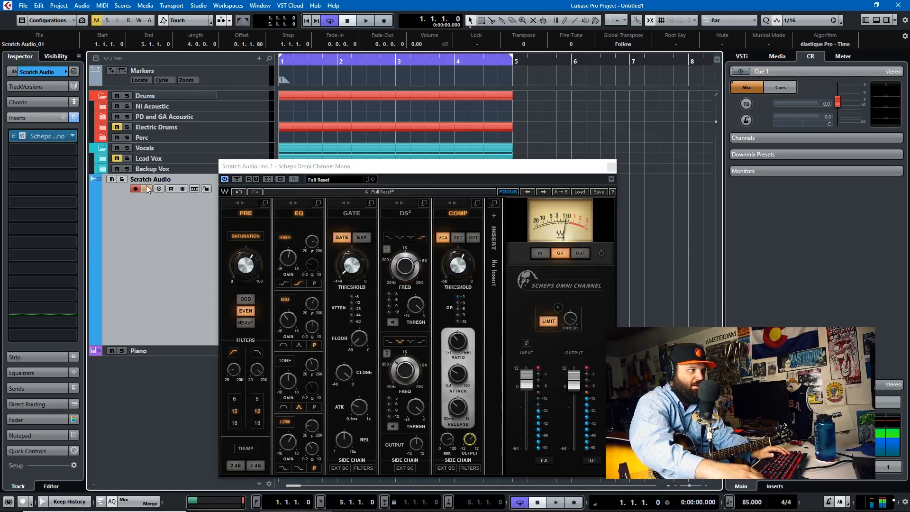
key("KP_Multiply")
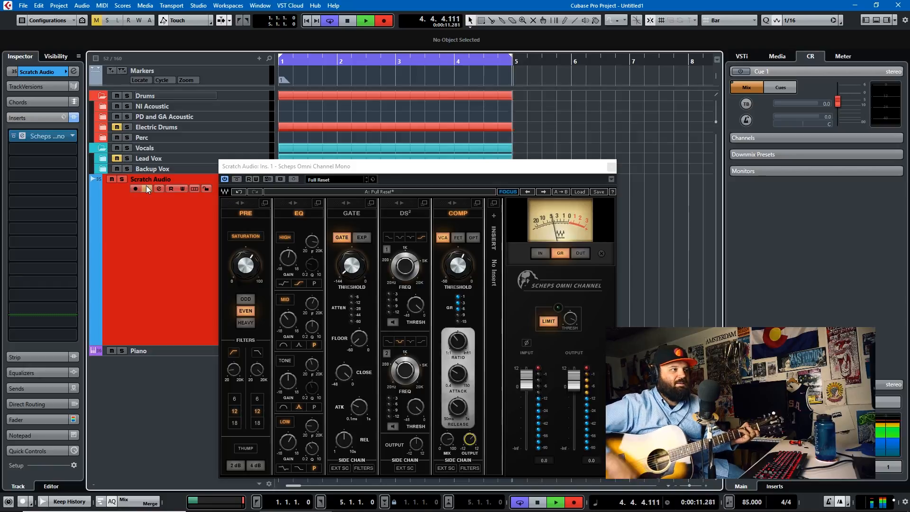
key("space")
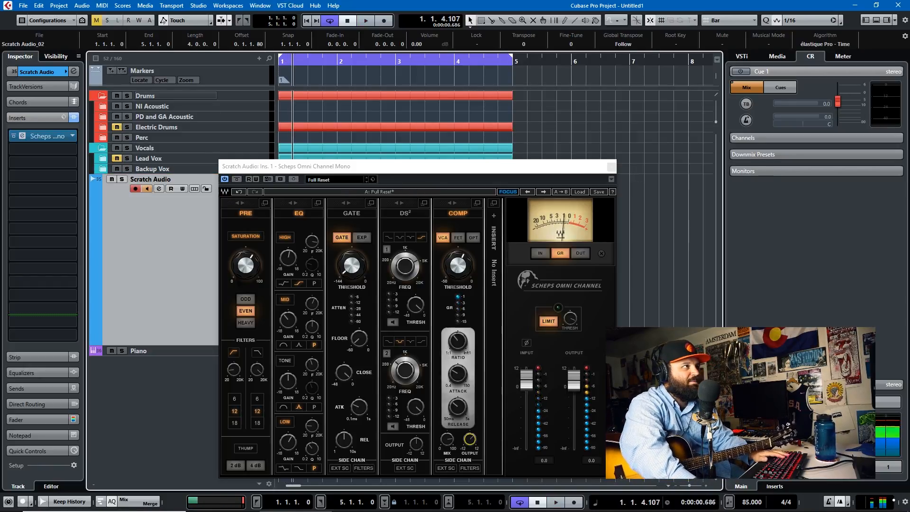
Step: Turn off monitoring, play back the second take, and move the plug-in window clear of its waveform
left_click(149, 184)
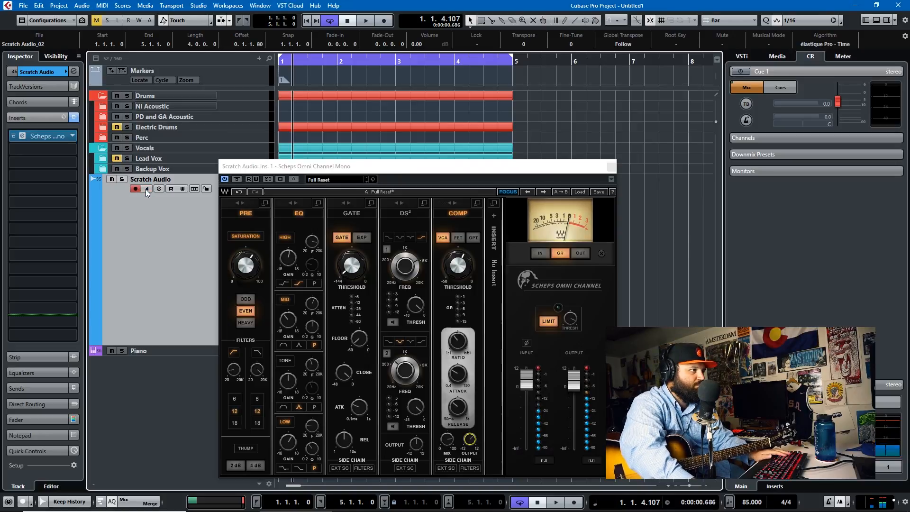
key("space")
left_click_drag(459, 166, 378, 295)
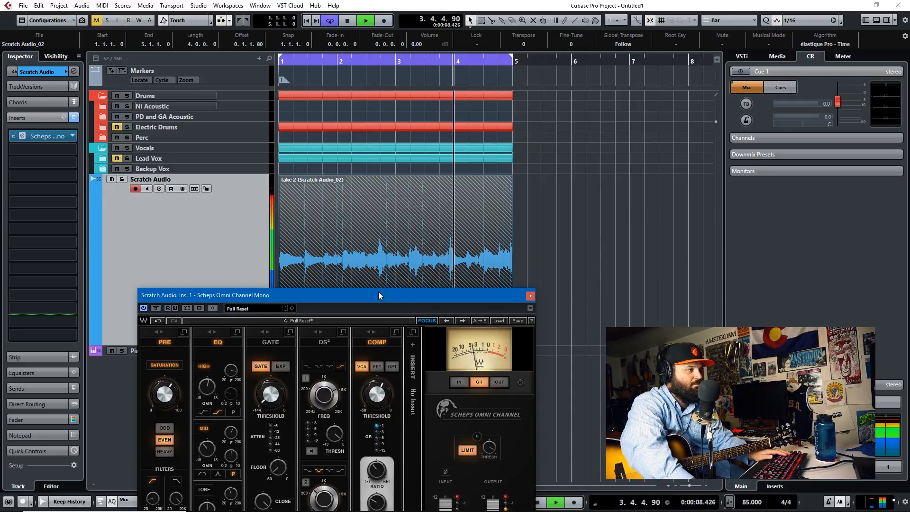
left_click_drag(378, 294, 466, 114)
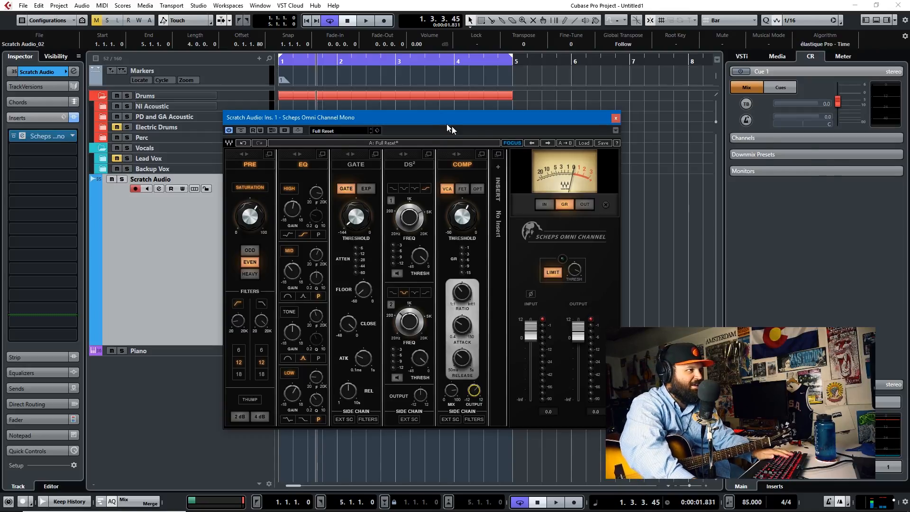
left_click_drag(446, 123, 735, 80)
key("space")
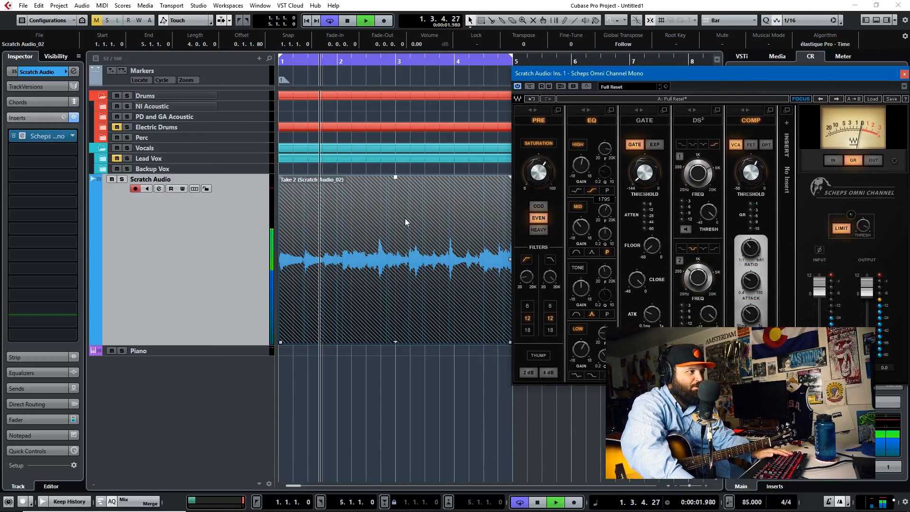
key("space")
Step: Choose the third filter shape for the first DS² band, enable its listen mode, and set its frequency to about 5036 Hz during playback
left_click(698, 144)
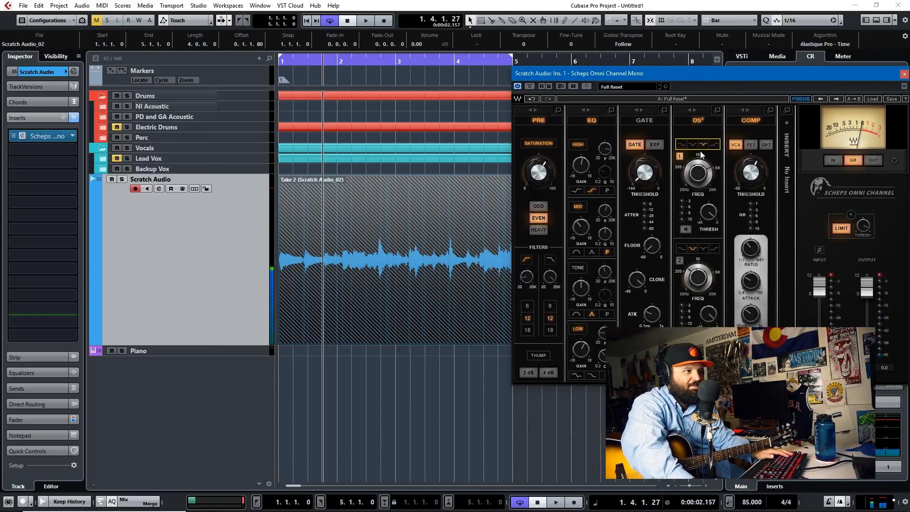
left_click(686, 229)
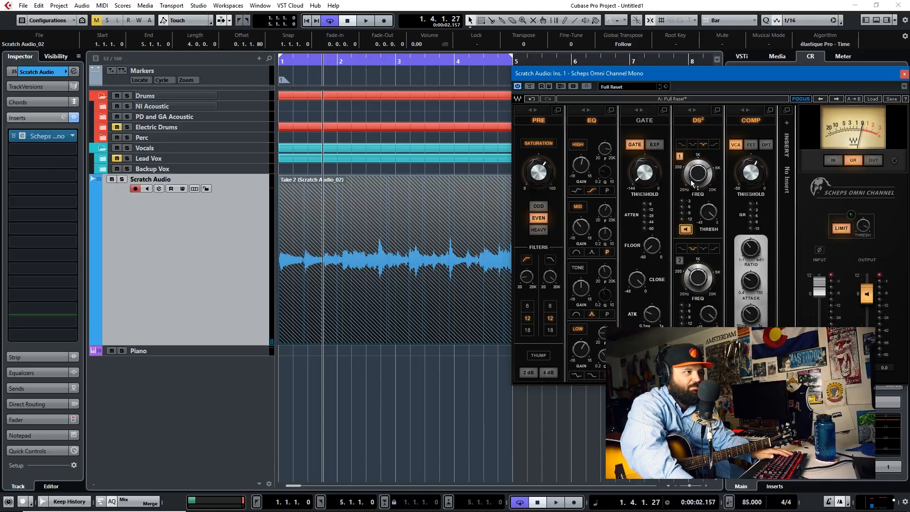
key("space")
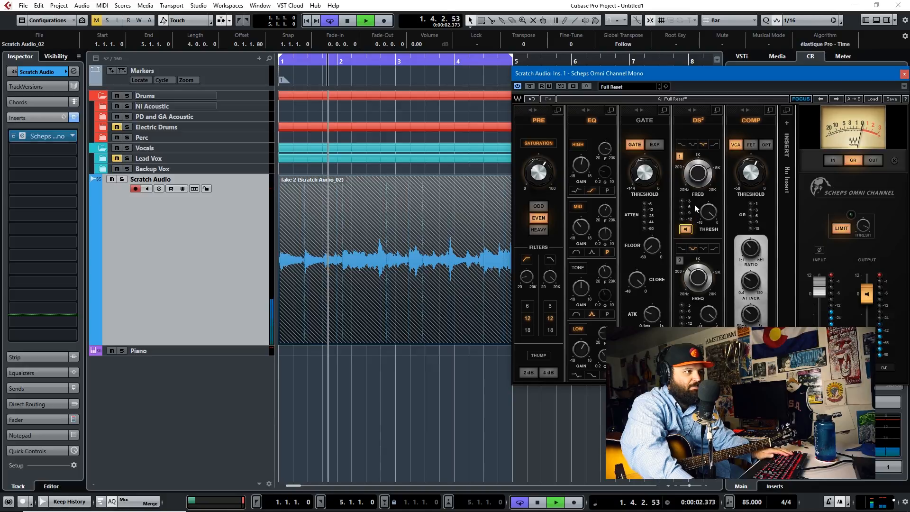
left_click_drag(697, 173, 698, 170)
key("space")
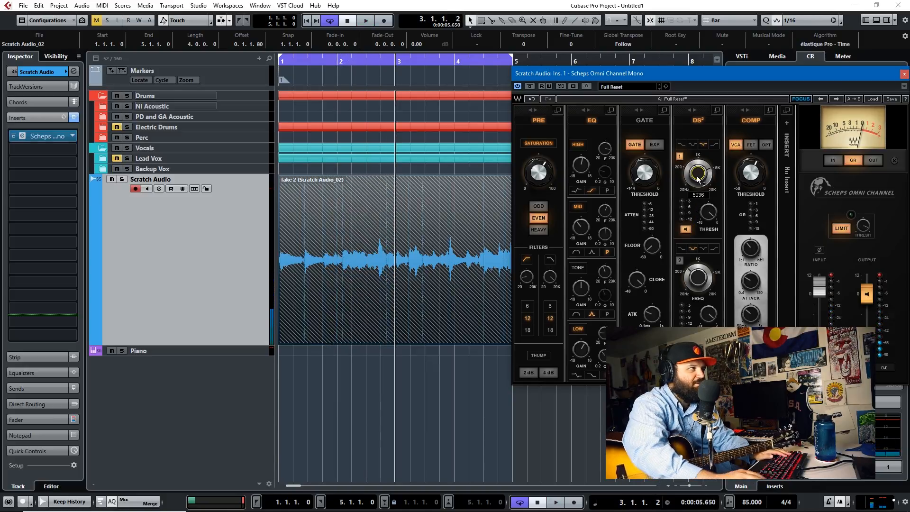
Step: Fine-tune the first DS² band's frequency by ear during playback and set its threshold to about -9.8
key("space")
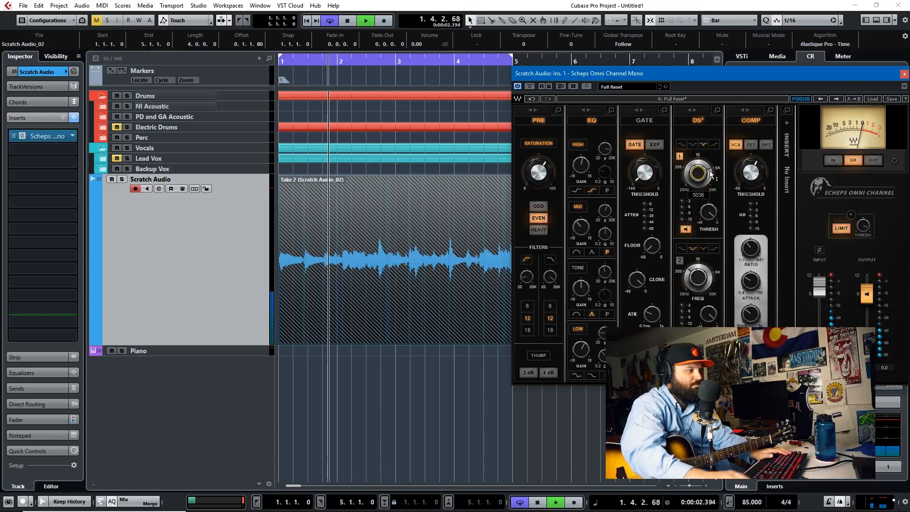
left_click_drag(698, 174, 698, 164)
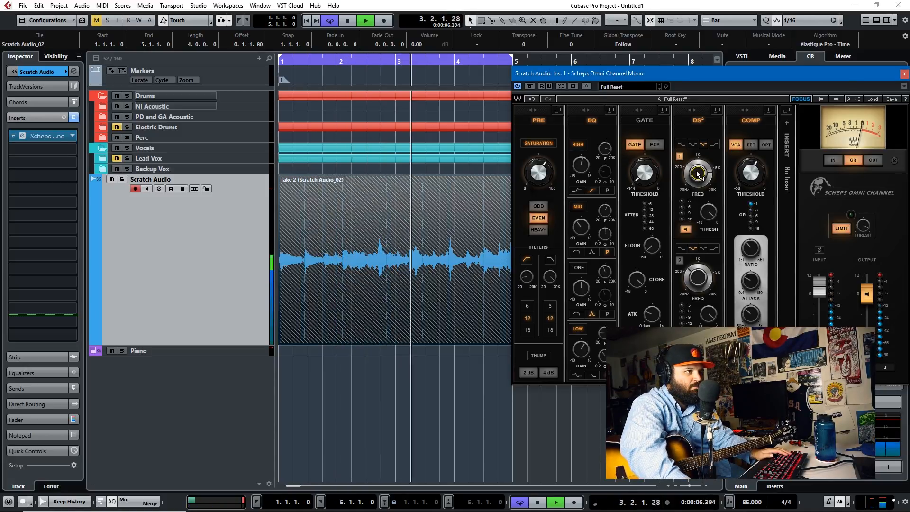
key("space")
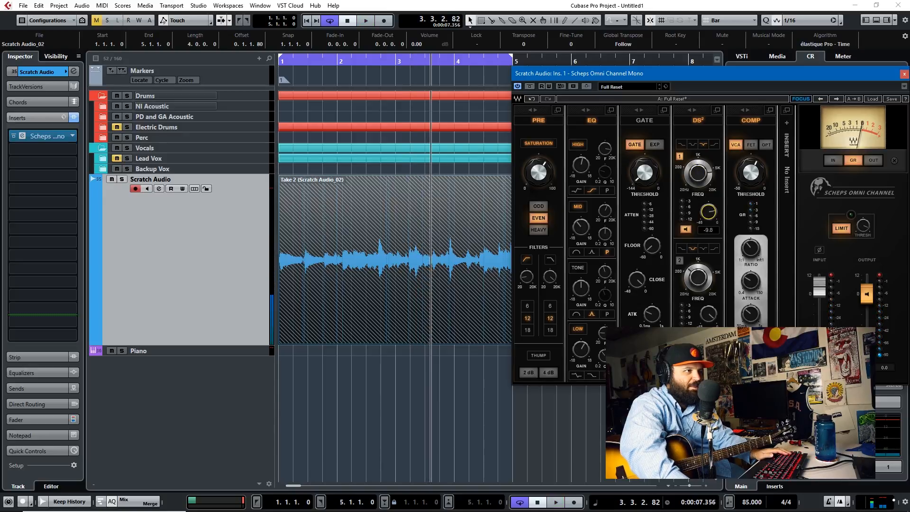
Step: Play back the second take with the first DS² band's listen mode off and on to compare the effect
key("space")
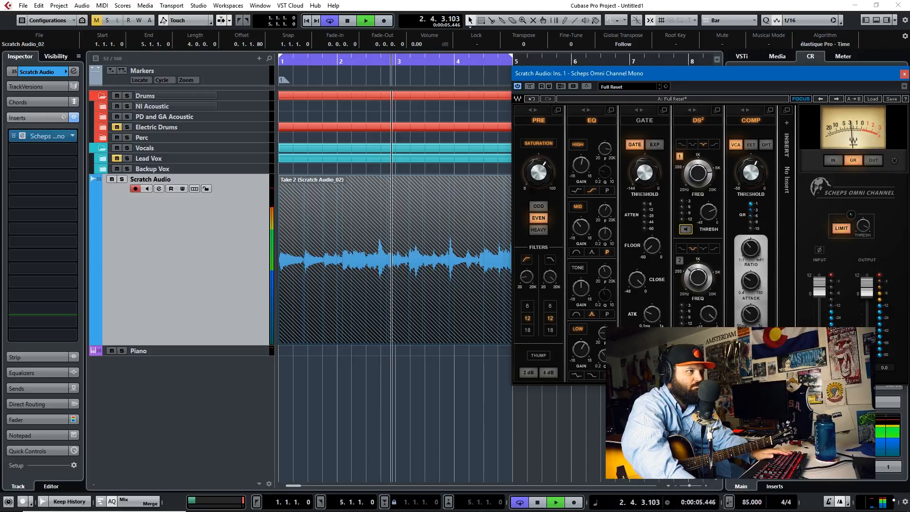
key("space")
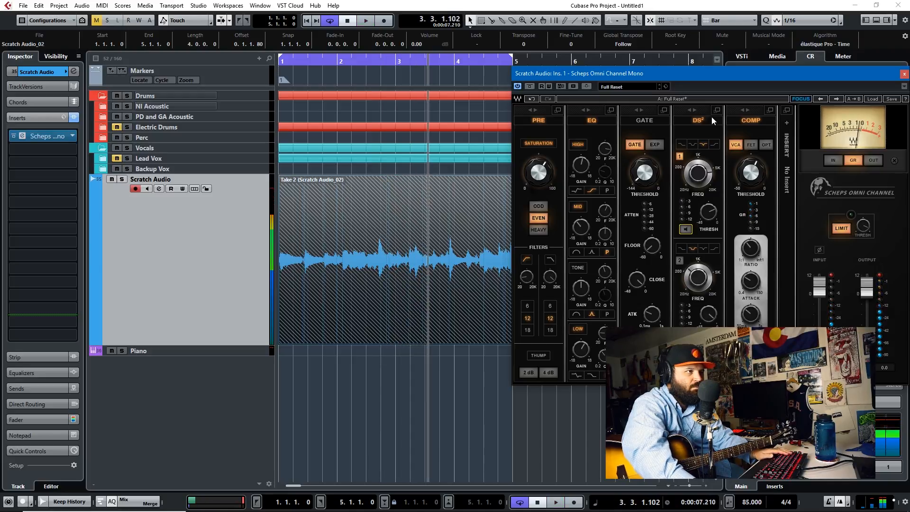
key("space")
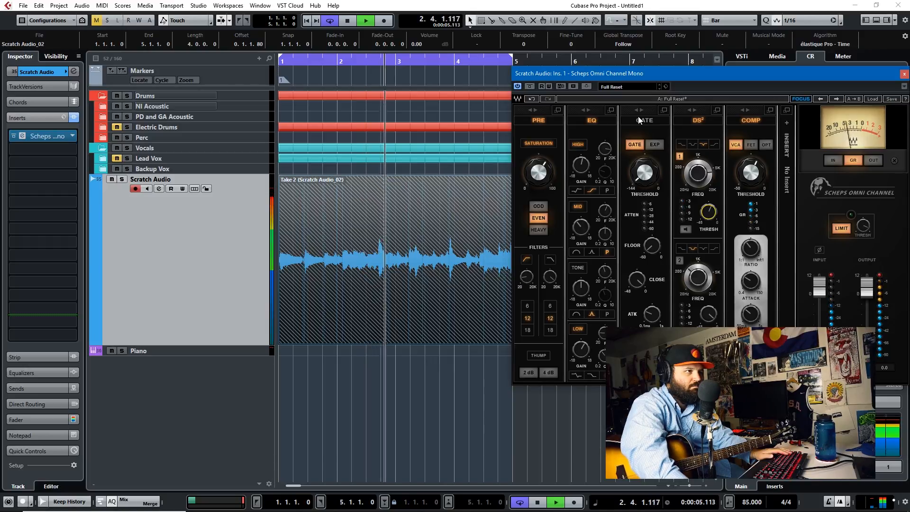
key("space")
left_click(687, 229)
key("space")
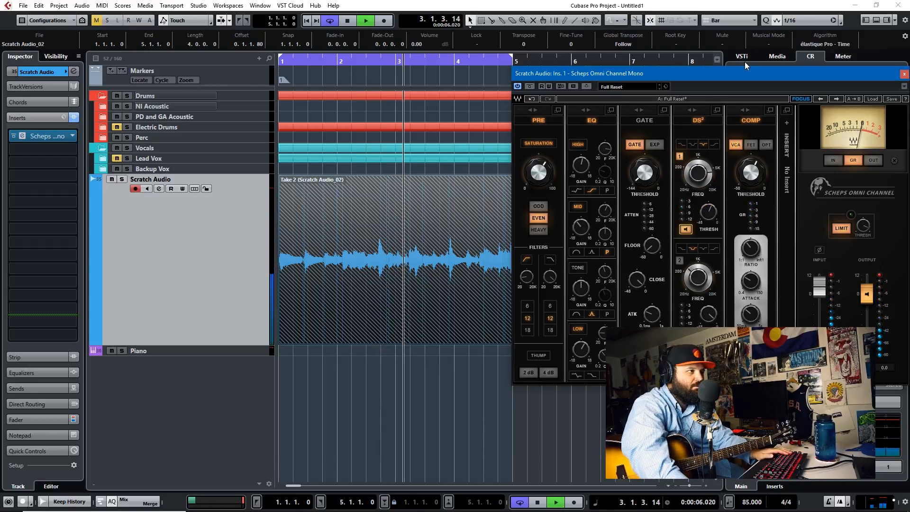
key("space")
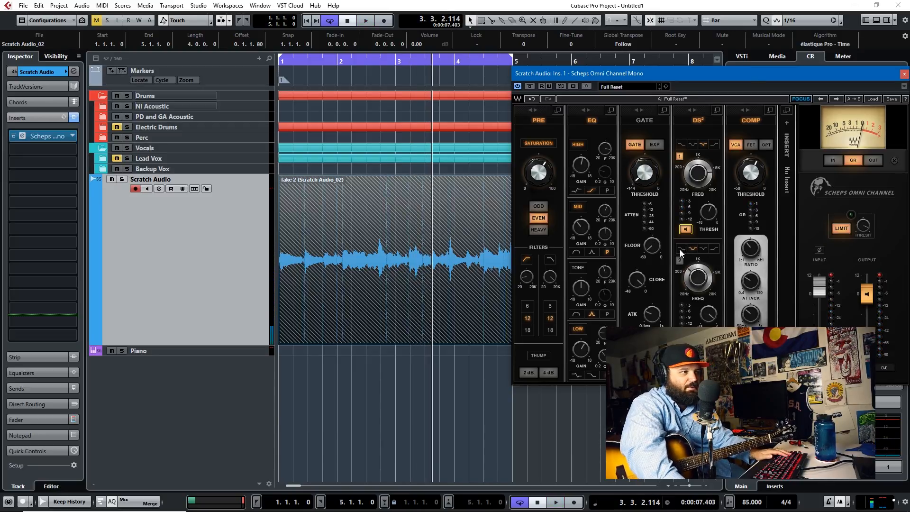
Step: Enable the second DS² band with the second filter shape and set its frequency to about 6003 Hz during playback
left_click(715, 249)
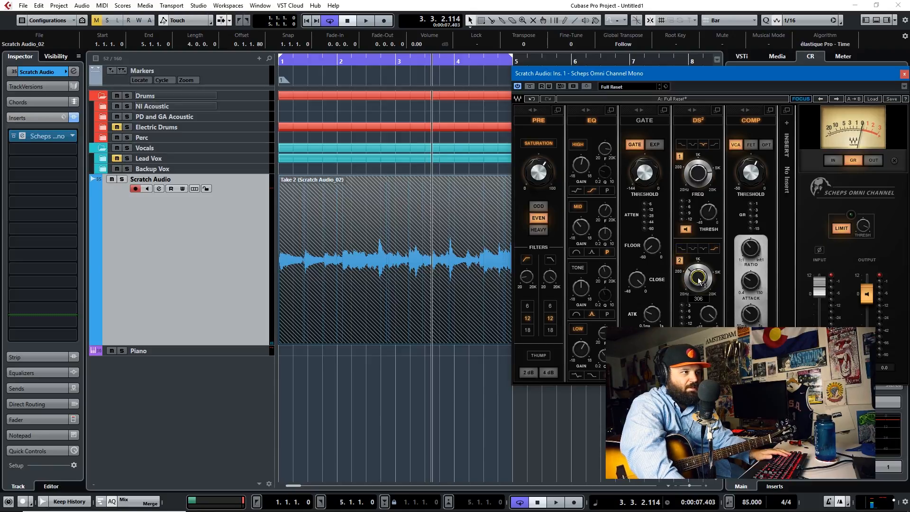
left_click(692, 249)
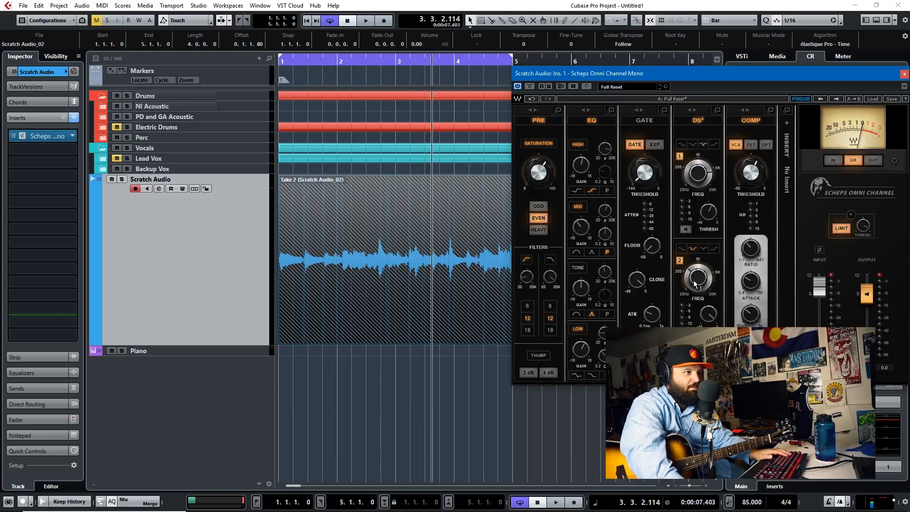
left_click_drag(692, 279, 692, 227)
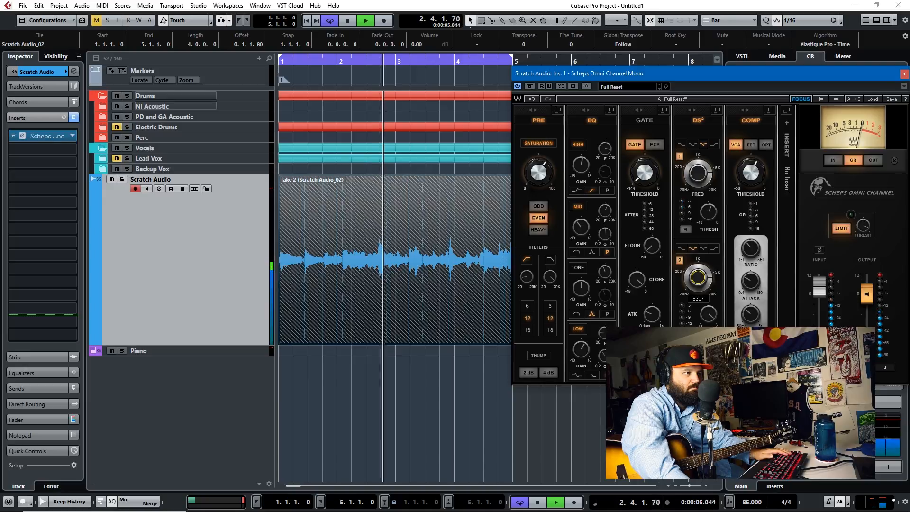
left_click_drag(698, 278, 698, 286)
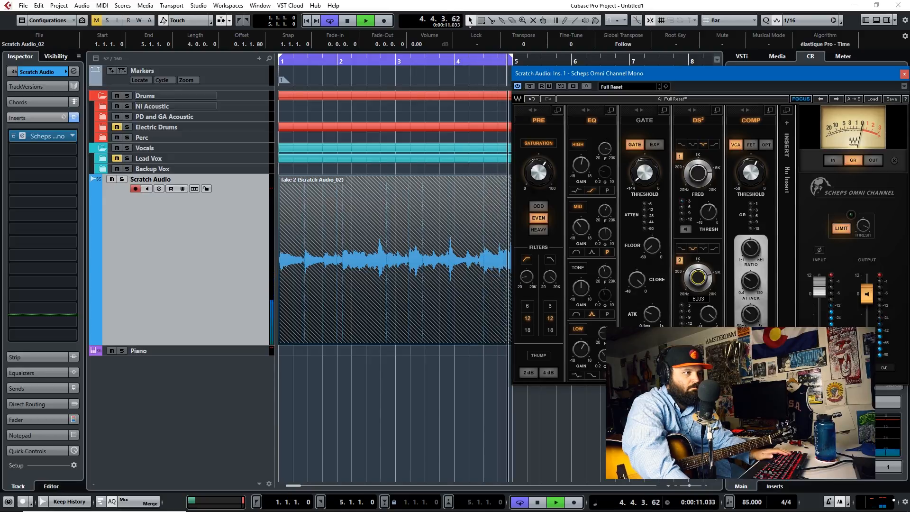
key("space")
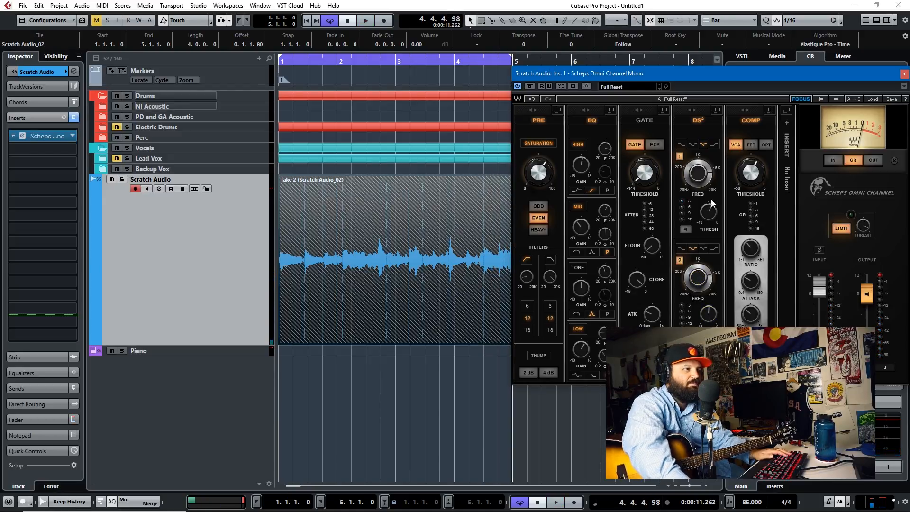
Step: Review the second take by playing it back, reopening the Scheps Omni Channel to check its processing meters
left_click(904, 74)
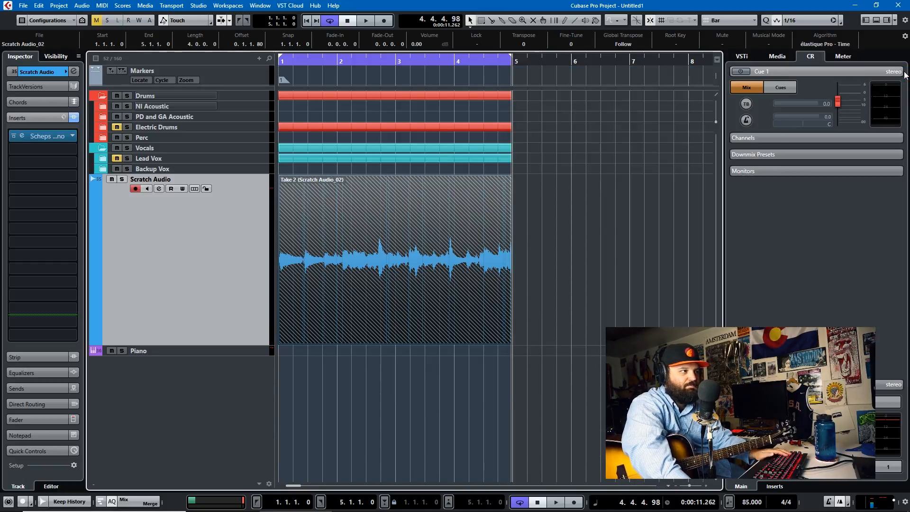
key("space")
key("space")
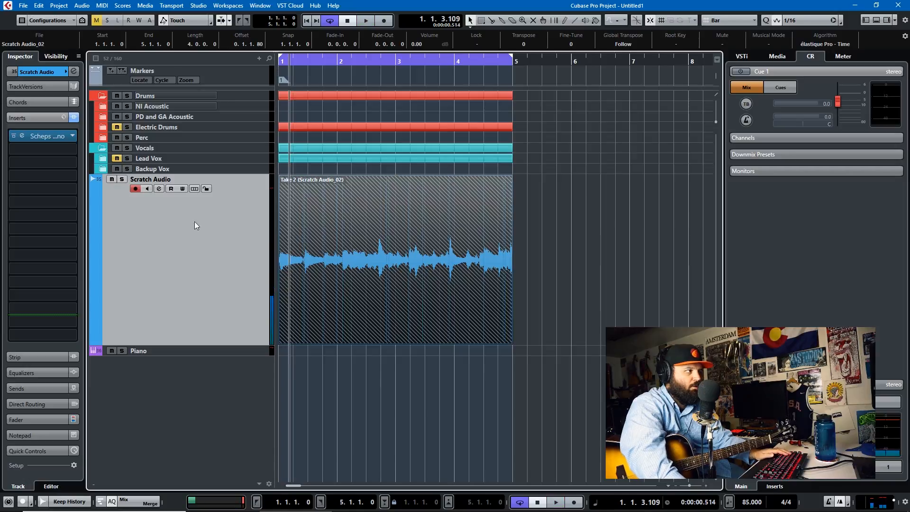
left_click(51, 135)
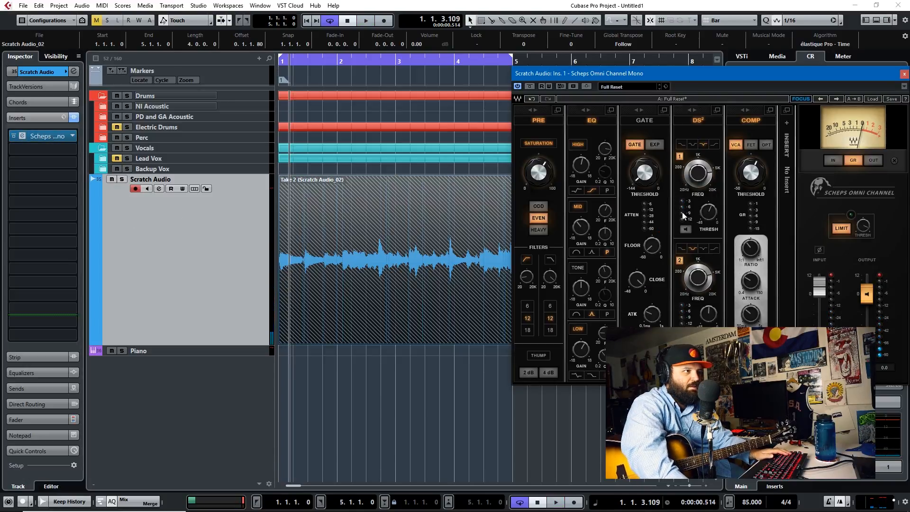
key("space")
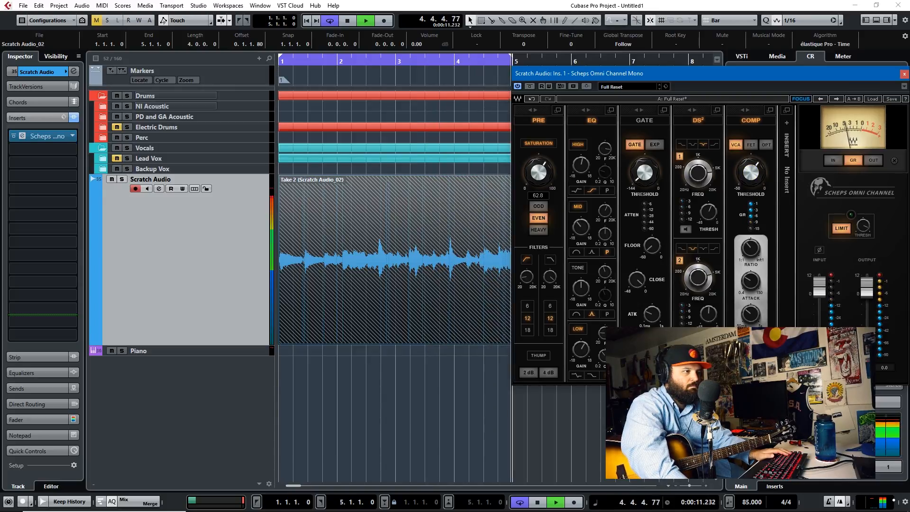
key("space")
Step: Close the Scheps Omni Channel and delete the recorded takes from the Scratch Audio track
left_click(497, 286)
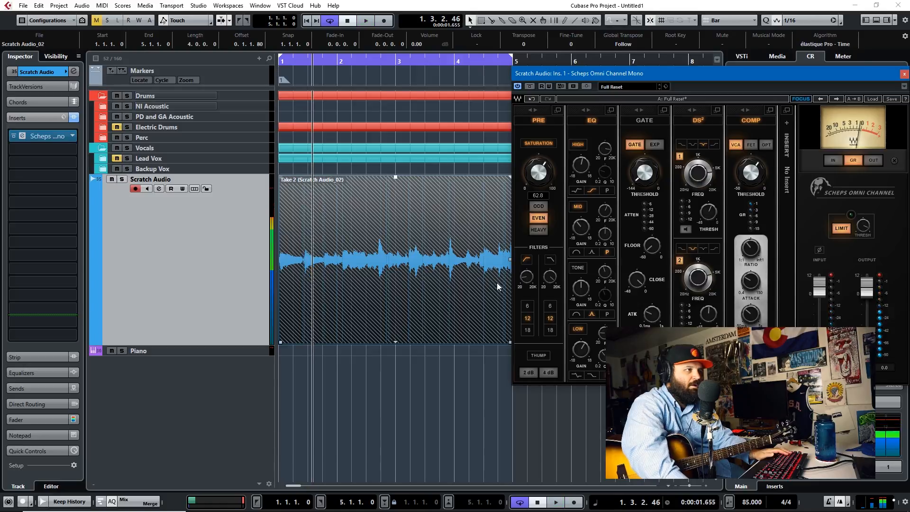
left_click(903, 75)
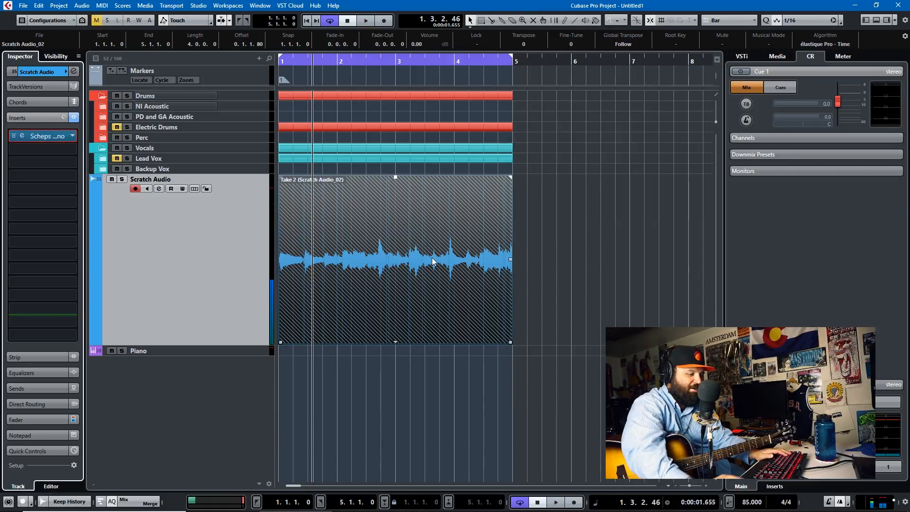
key("Delete")
left_click_drag(617, 267, 440, 258)
key("Delete")
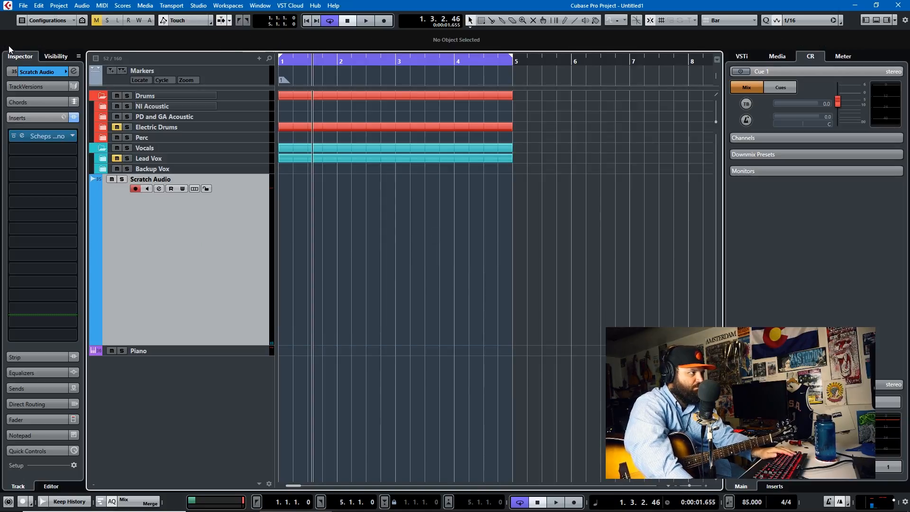
Step: Add REVelation as Scratch Audio's second insert, enable track monitoring, and set the reverb's mix to 5%
left_click(58, 150)
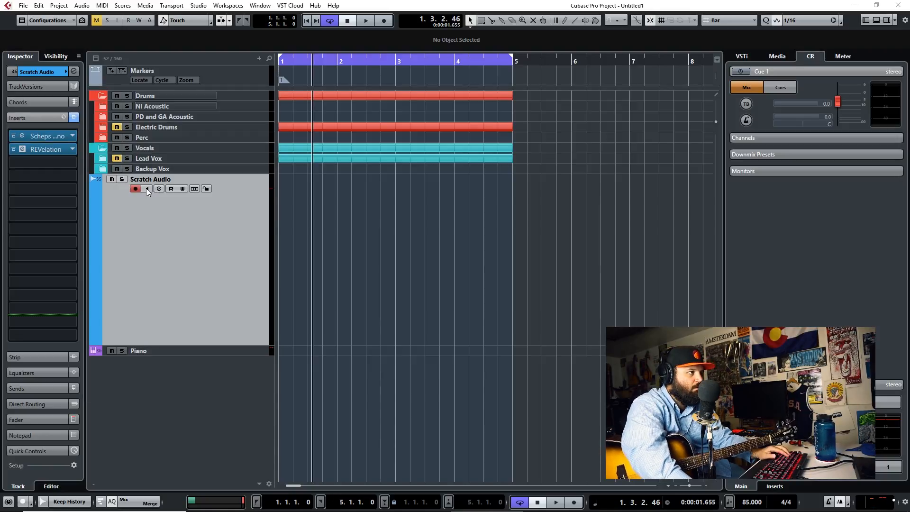
left_click(146, 189)
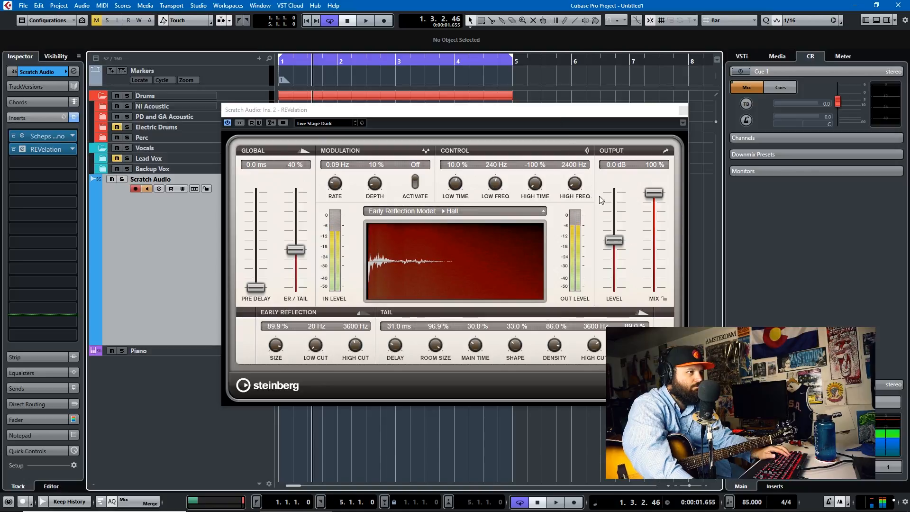
left_click_drag(655, 192, 650, 277)
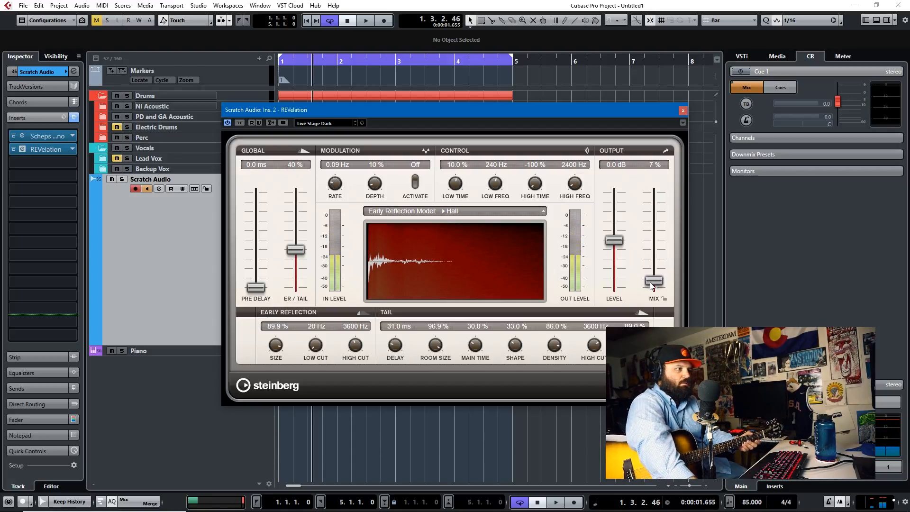
left_click_drag(650, 282, 650, 285)
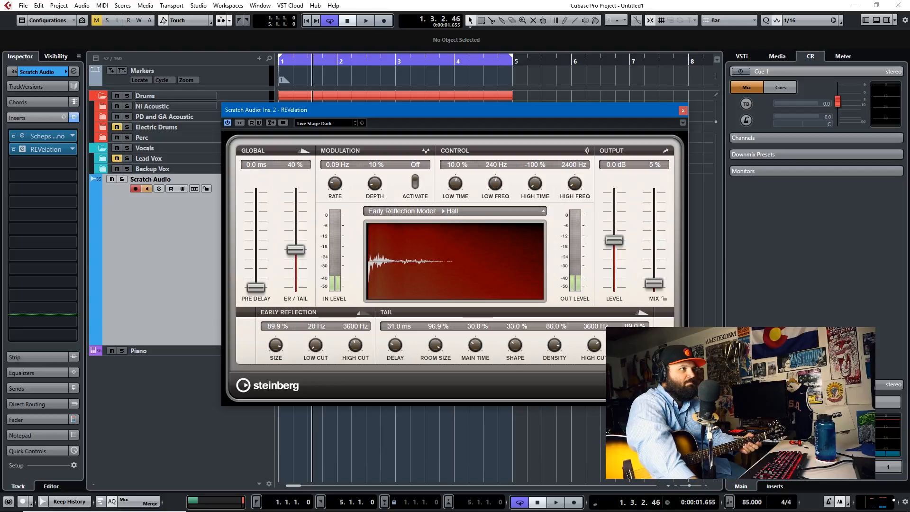
key("ctrl+w")
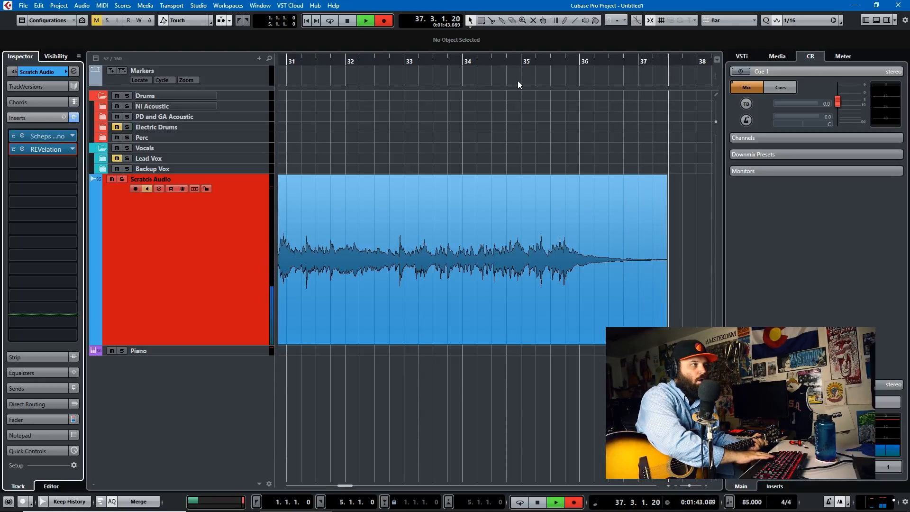
Step: Stop the recording on Scratch Audio and save its setup as a track preset named Solo Acoustic Chain
key("space")
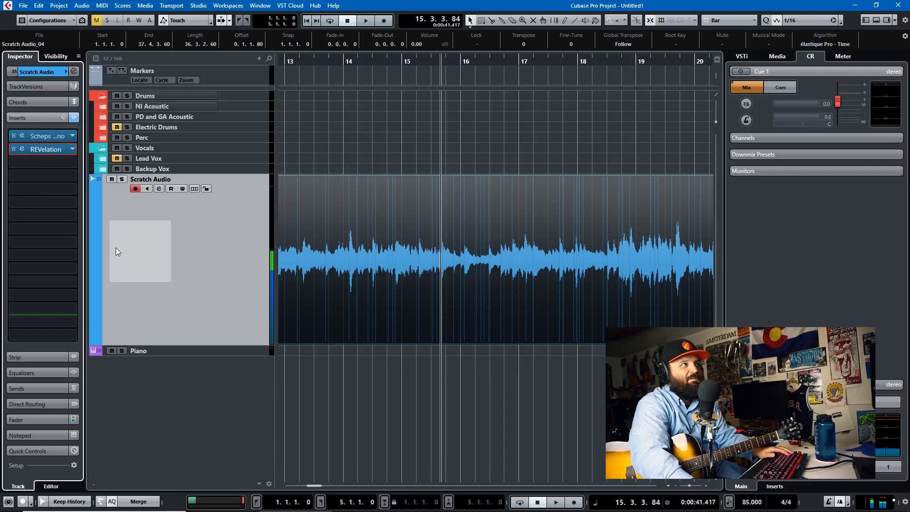
right_click(194, 248)
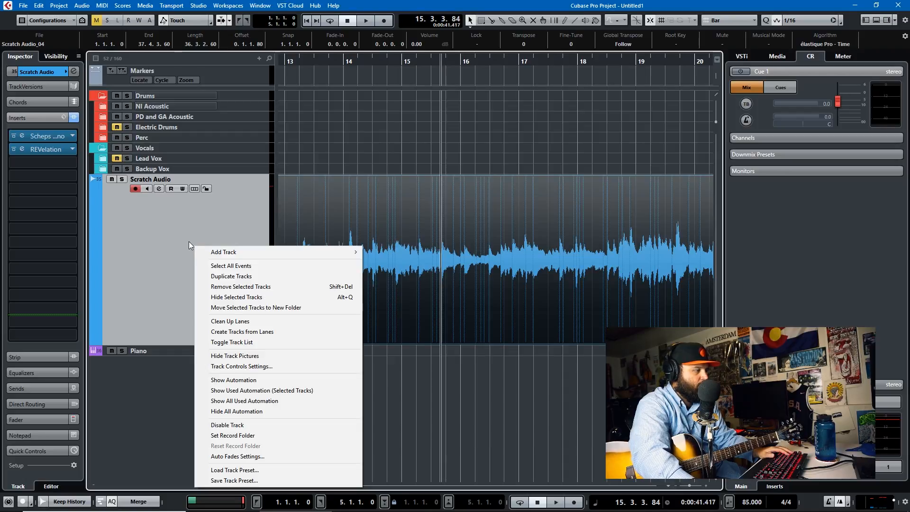
left_click(239, 477)
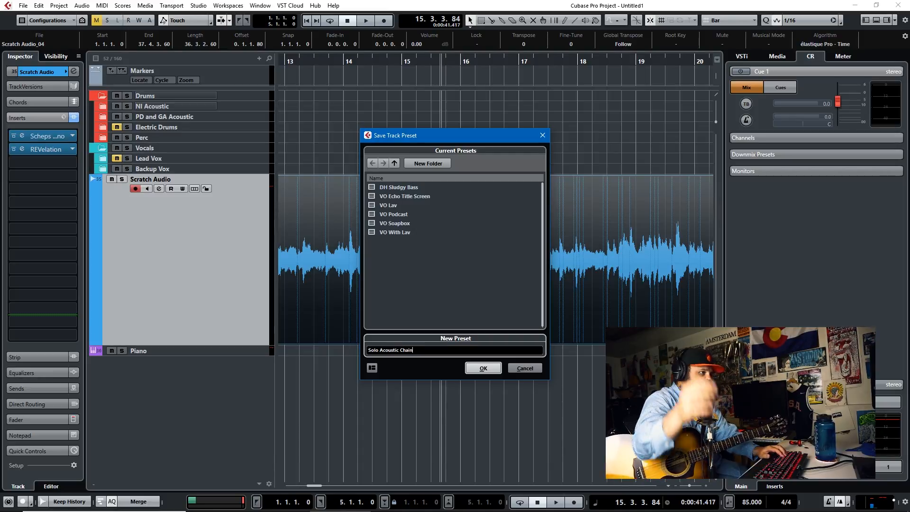
left_click(483, 368)
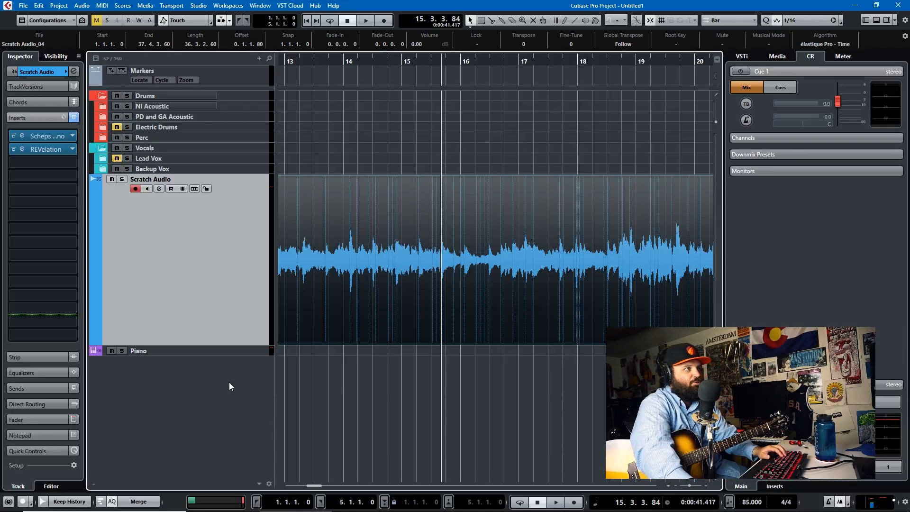
Step: Add one mono audio track below Scratch Audio with its output routed to Stereo Out
right_click(213, 389)
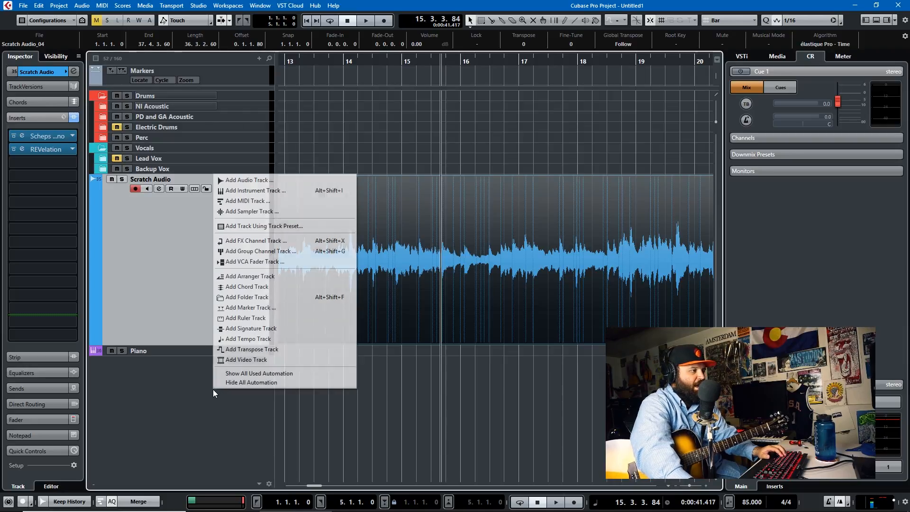
left_click(305, 183)
left_click(381, 265)
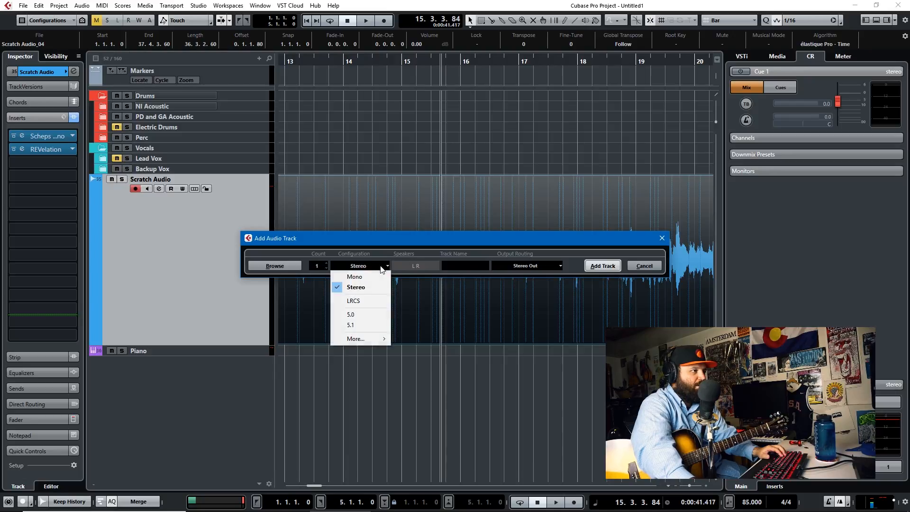
left_click(378, 277)
left_click(602, 266)
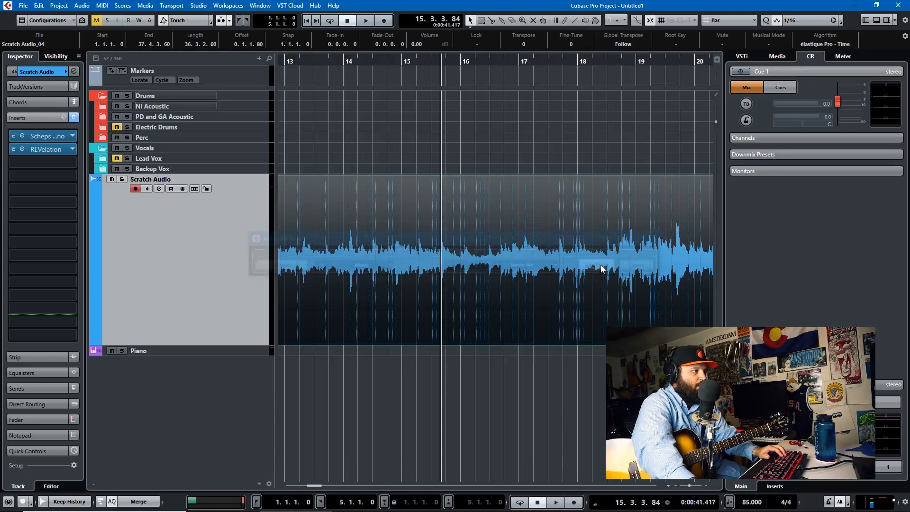
Step: Search the track presets for "chai" and load Solo Acoustic Chain onto the new audio track
right_click(240, 355)
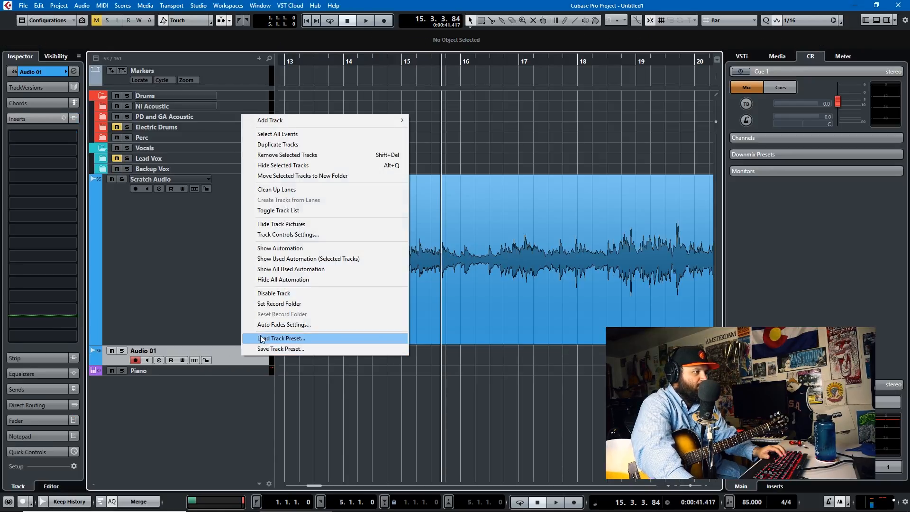
left_click(265, 337)
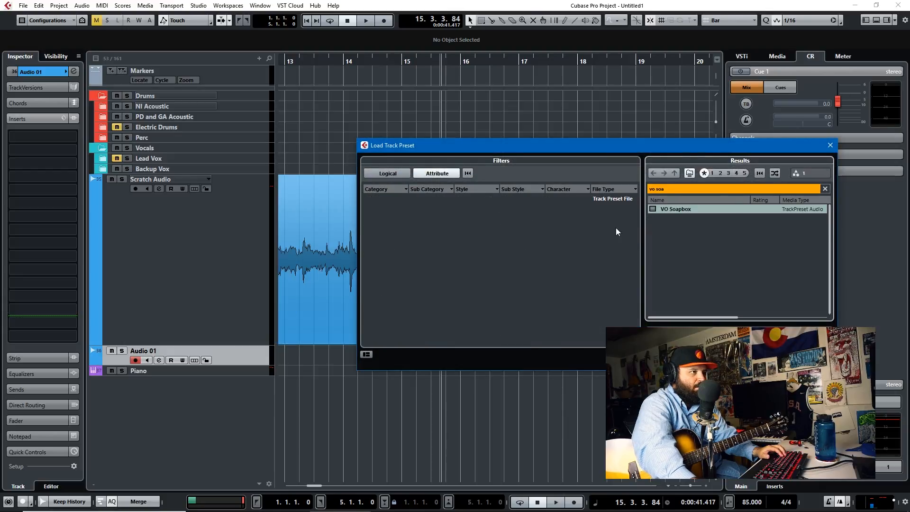
left_click(696, 188)
type("cha")
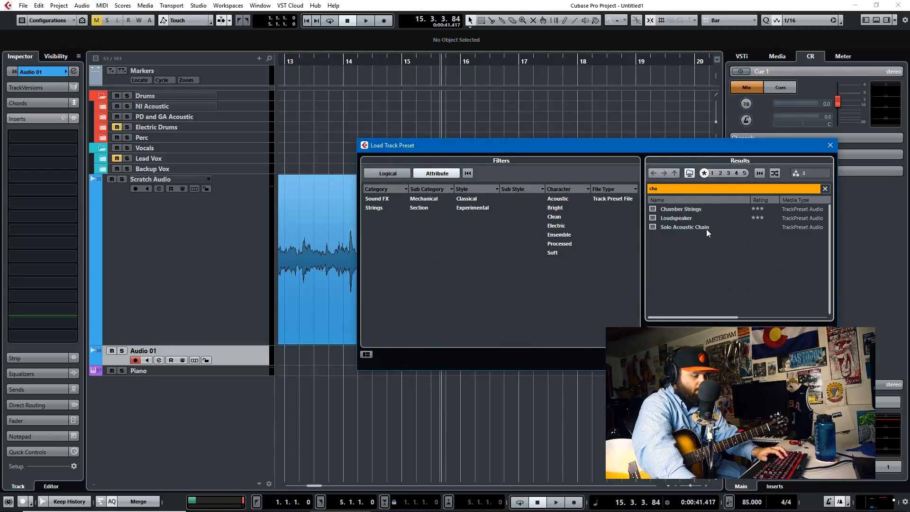
type("i")
double_click(692, 209)
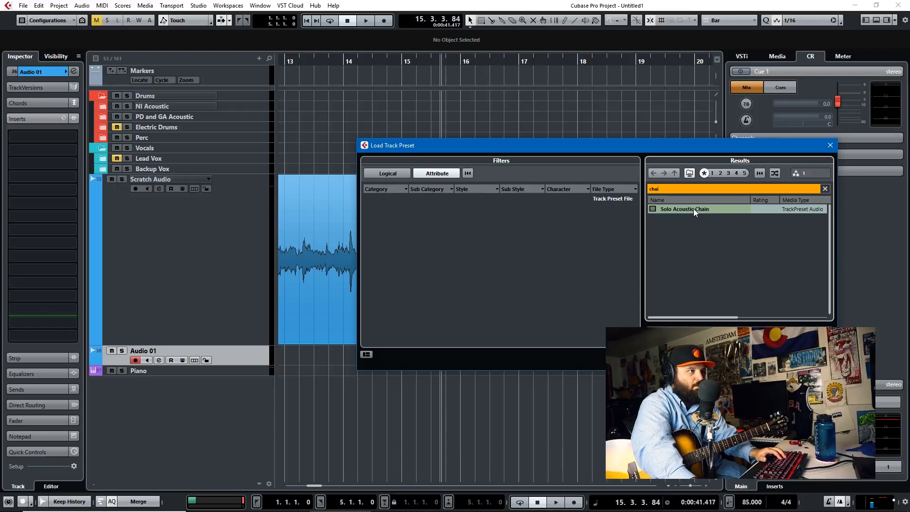